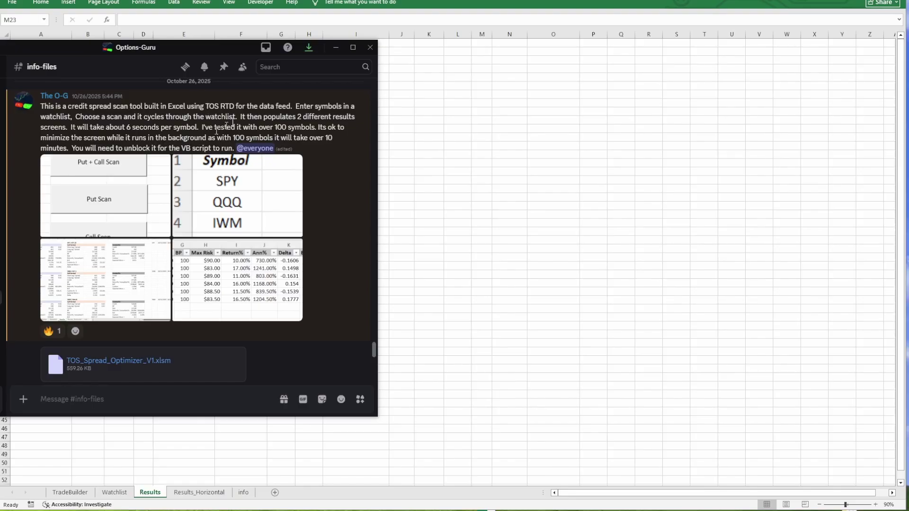
Minimize Discord and bring up the TradeBuilder sheet with IWM spread figures for 11/21/2025.
left_click(335, 47)
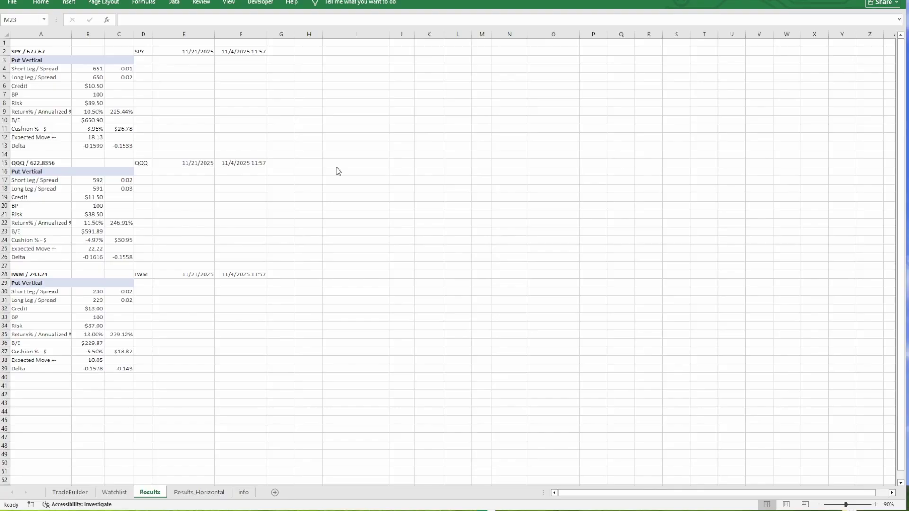
left_click(71, 493)
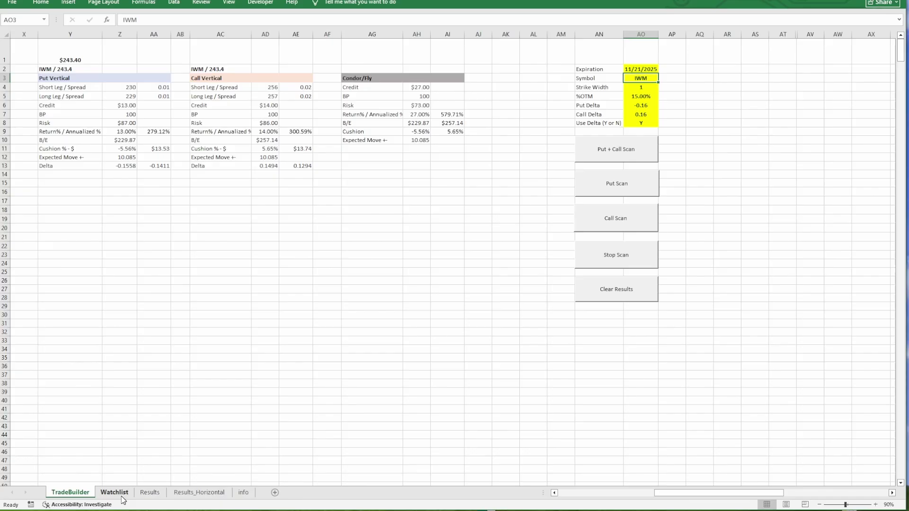
Open the Watchlist sheet and select the symbol cells in column A.
left_click(122, 493)
left_click_drag(24, 55, 21, 112)
left_click(101, 95)
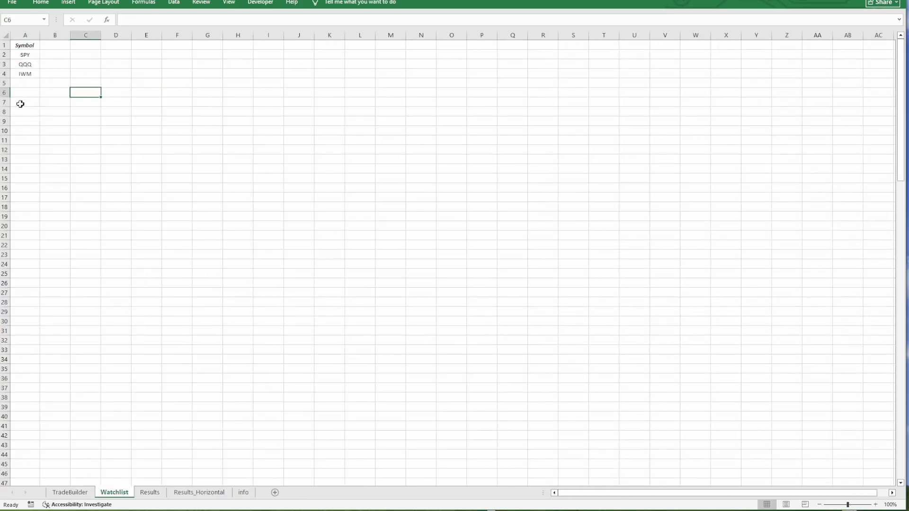
Enter a duplicate 'spy' in A5, delete it again, and go to the Results sheet.
left_click(21, 82)
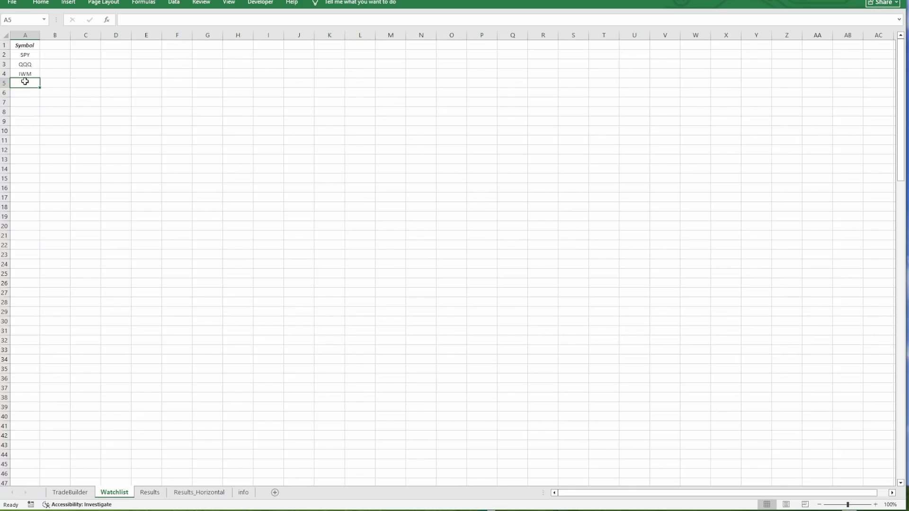
type("spY")
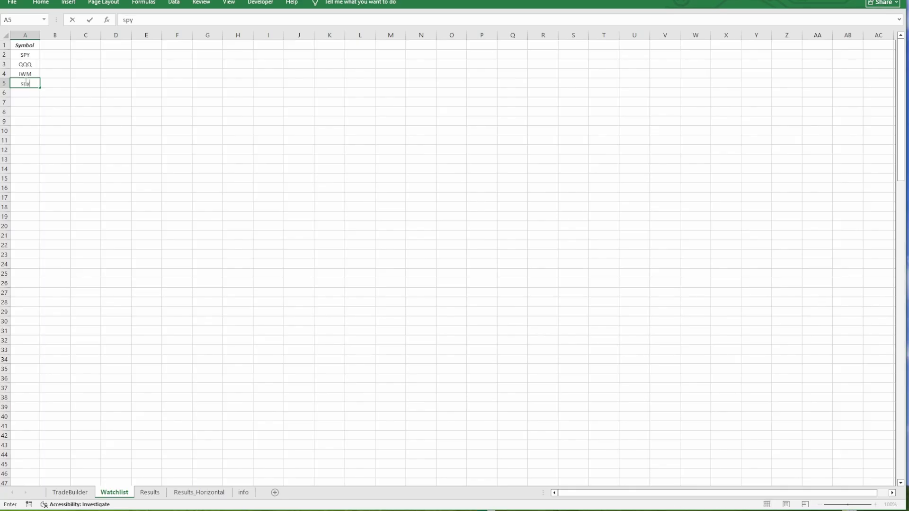
key("Return")
left_click(81, 137)
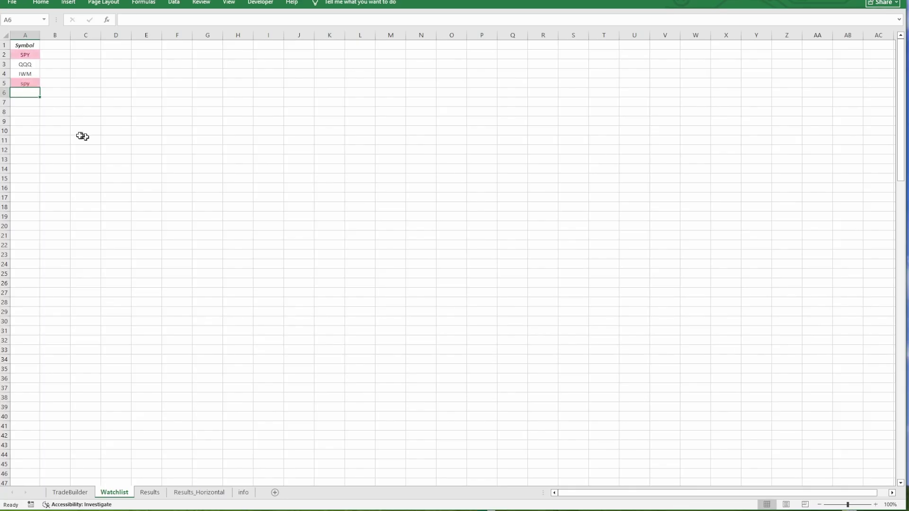
left_click(16, 85)
key("Delete")
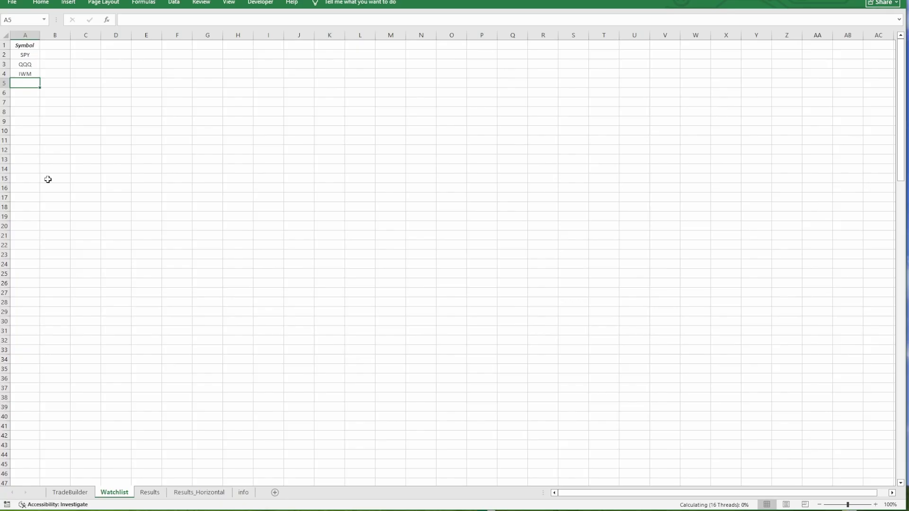
left_click(150, 492)
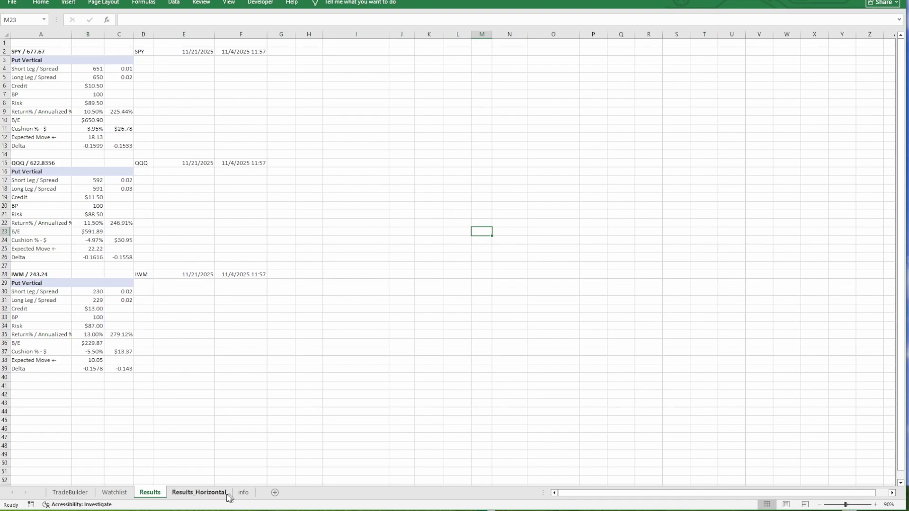
Look over the Results_Horizontal put vertical table, then the info sheet's Scanning Guide.
left_click(202, 494)
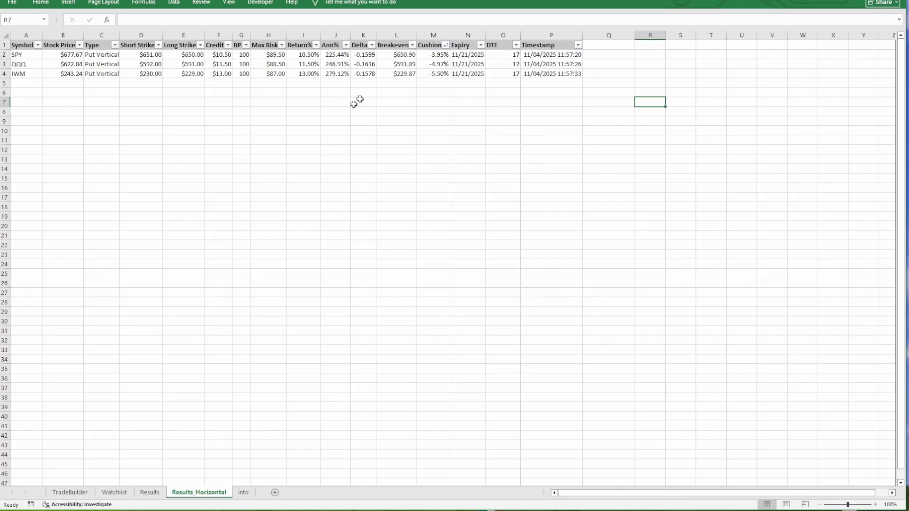
left_click(244, 492)
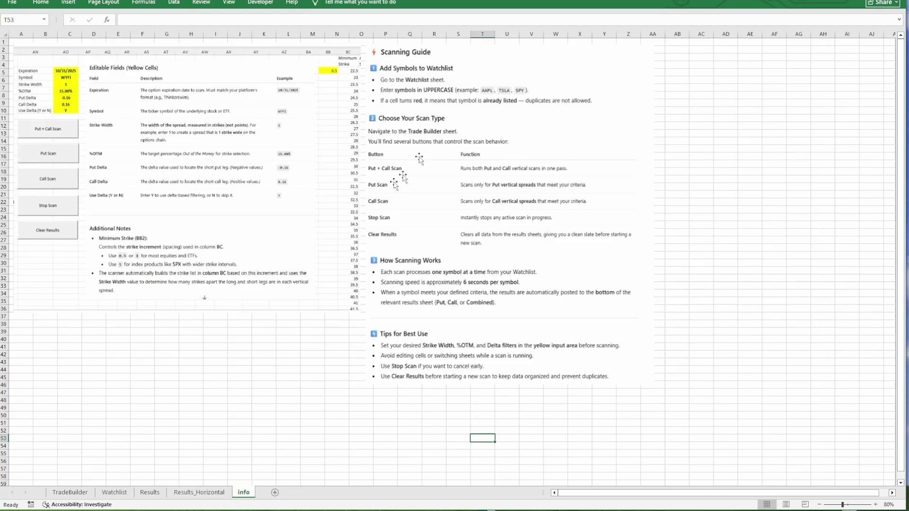
Go back to TradeBuilder, where IWM updates live to 243.44 with a $12.00 put credit.
left_click(79, 494)
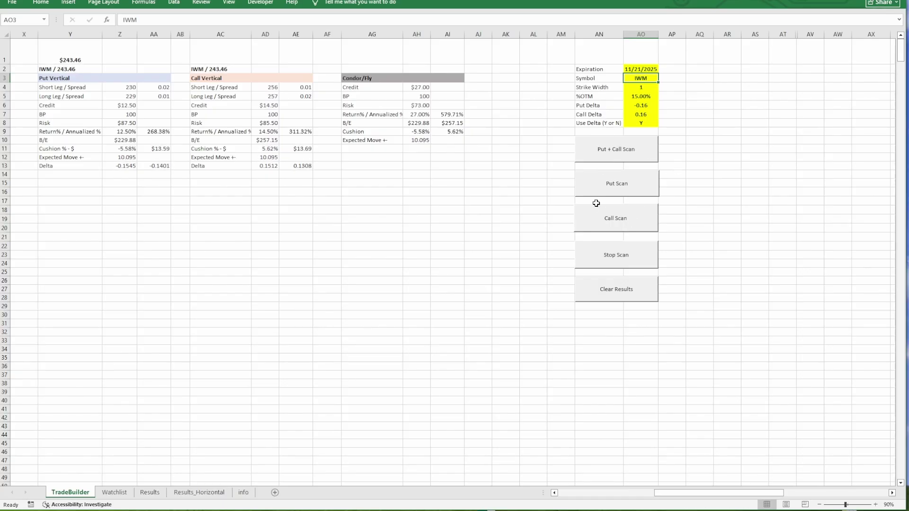
left_click(150, 492)
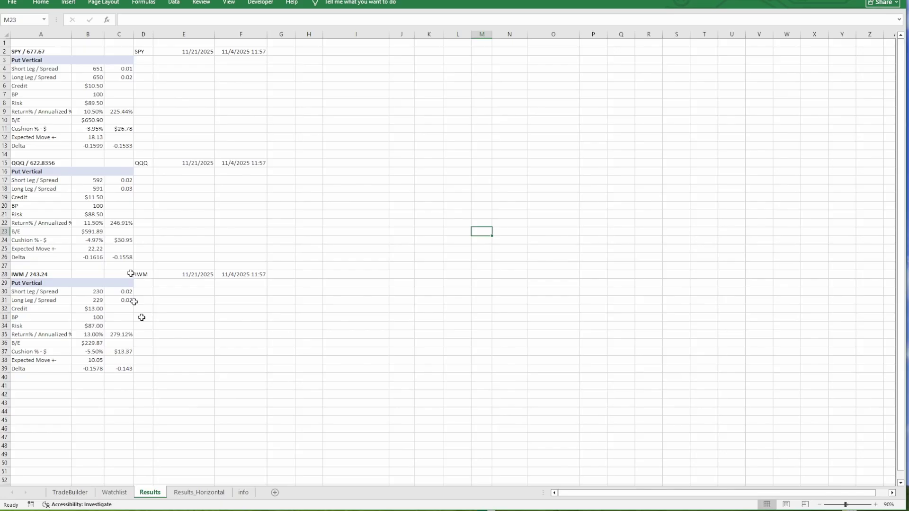
left_click(199, 492)
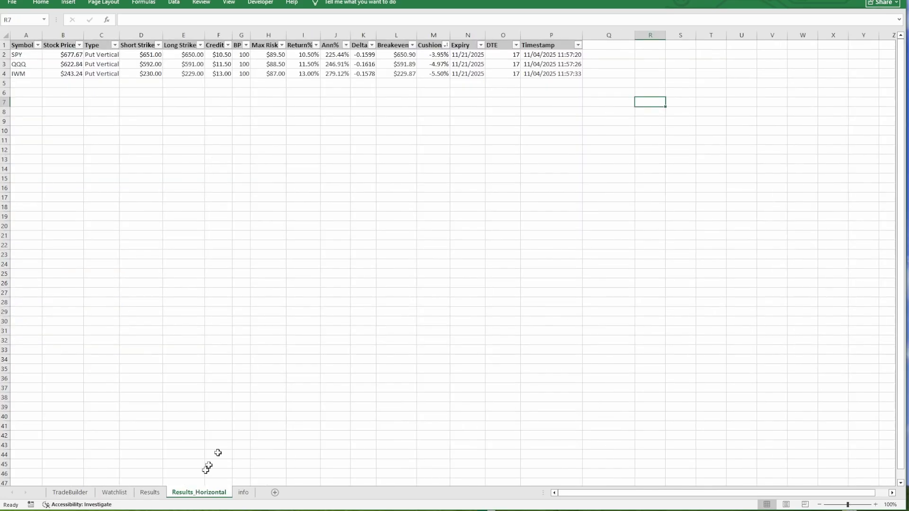
left_click(71, 492)
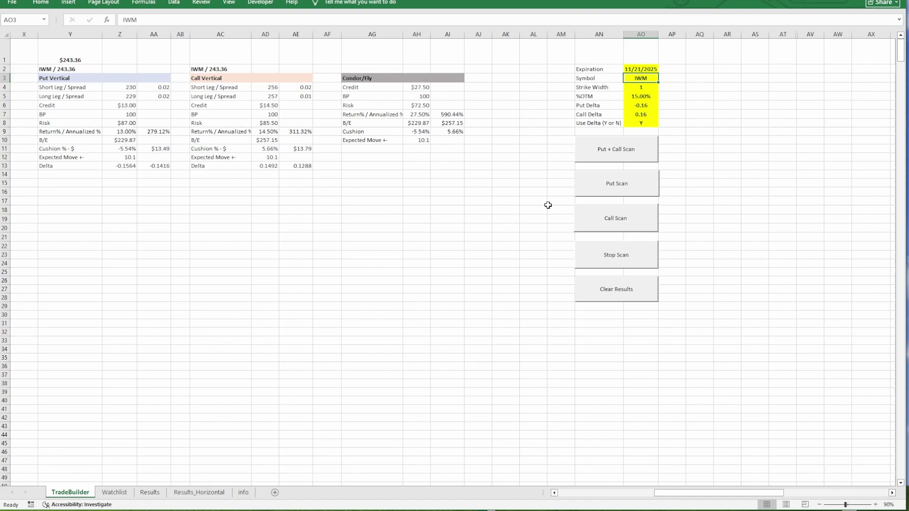
left_click(641, 69)
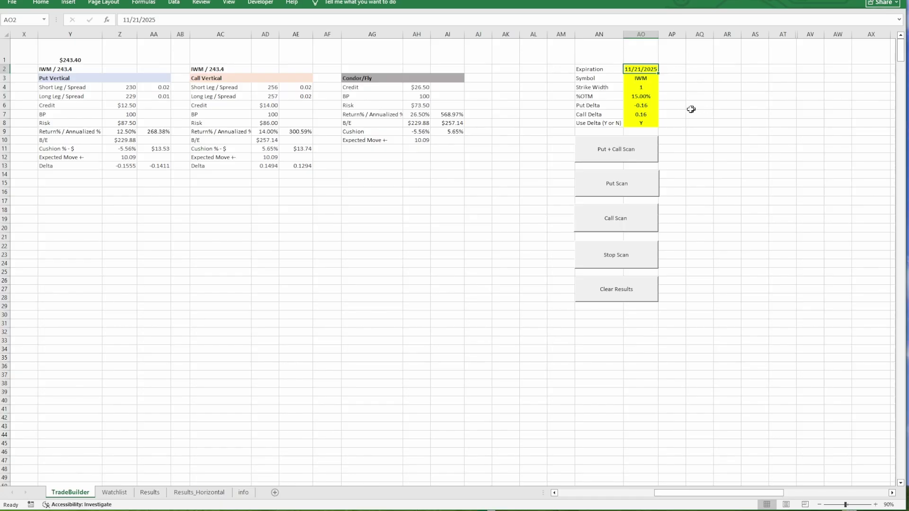
left_click(642, 78)
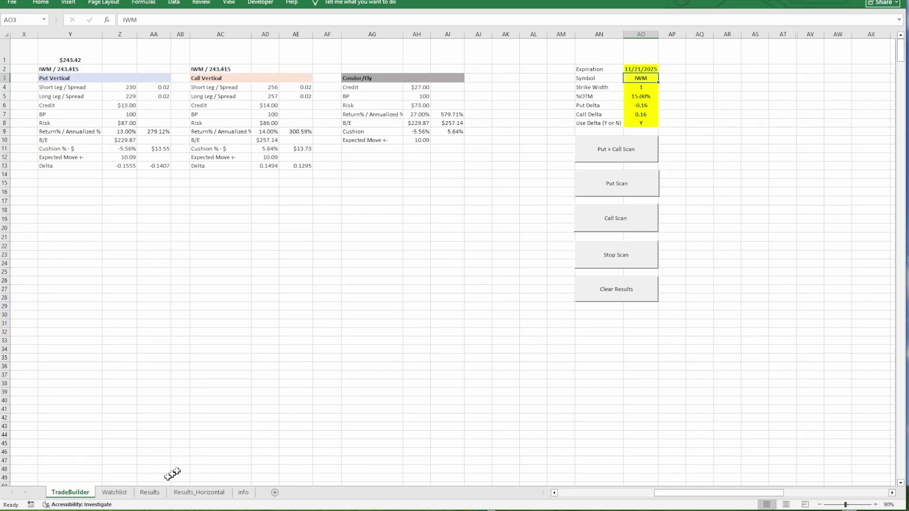
left_click(114, 493)
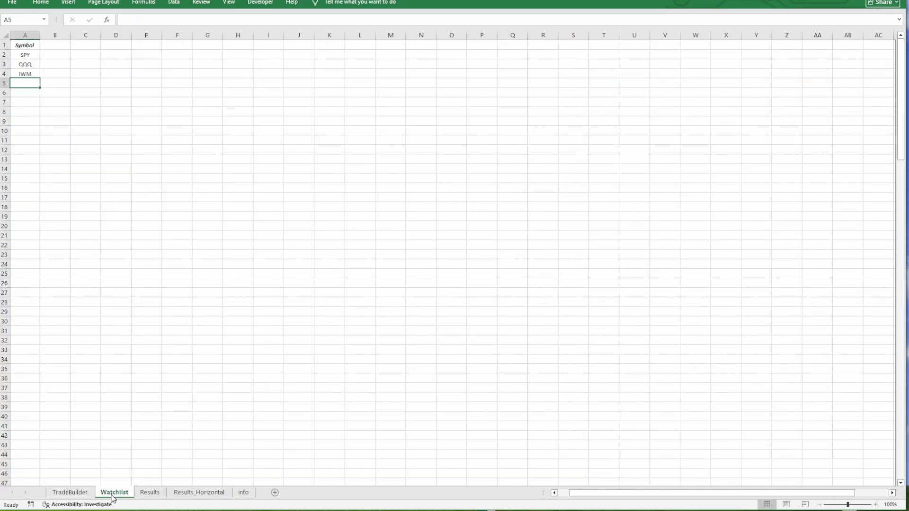
left_click(70, 492)
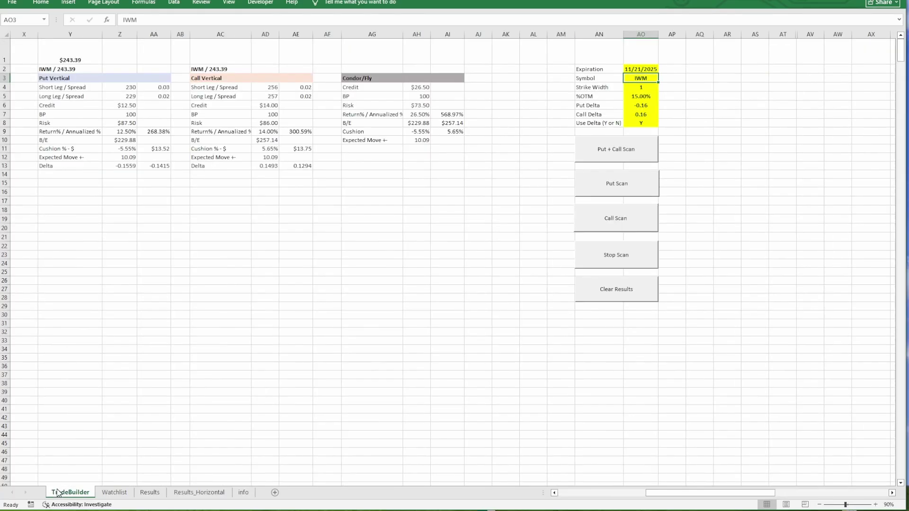
left_click(651, 88)
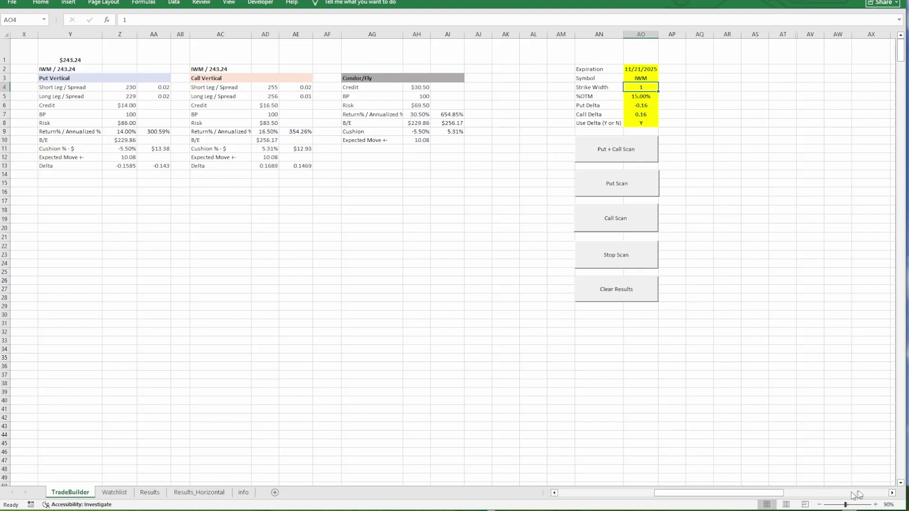
Set the scan symbol in cell AO3 to SPY.
left_click(892, 493)
left_click(892, 493)
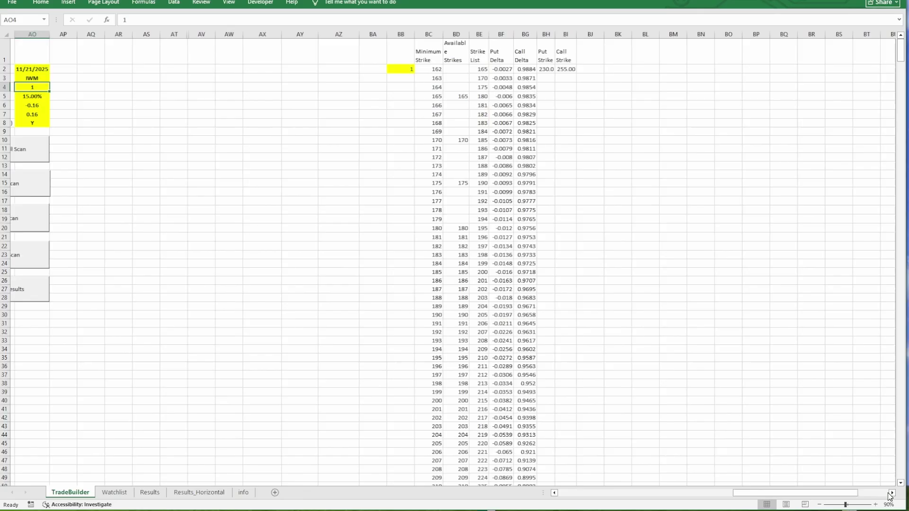
left_click(555, 494)
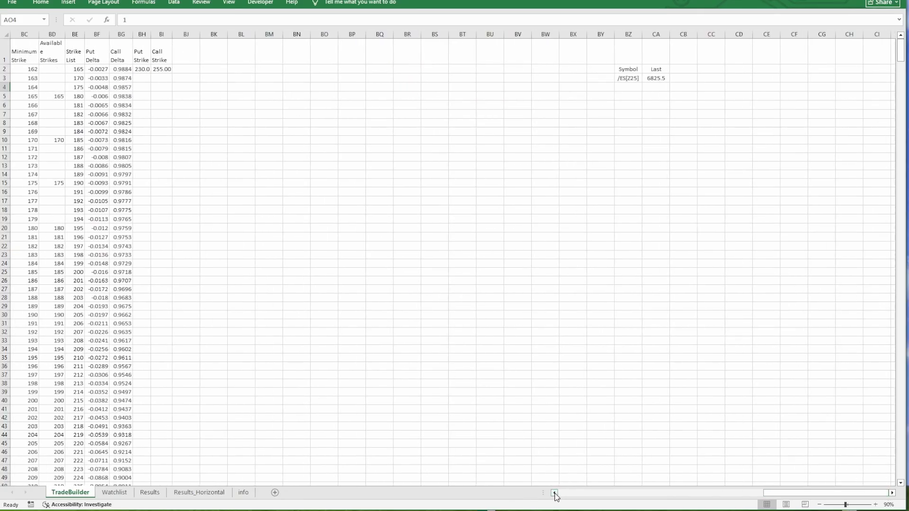
left_click_drag(555, 494, 555, 494)
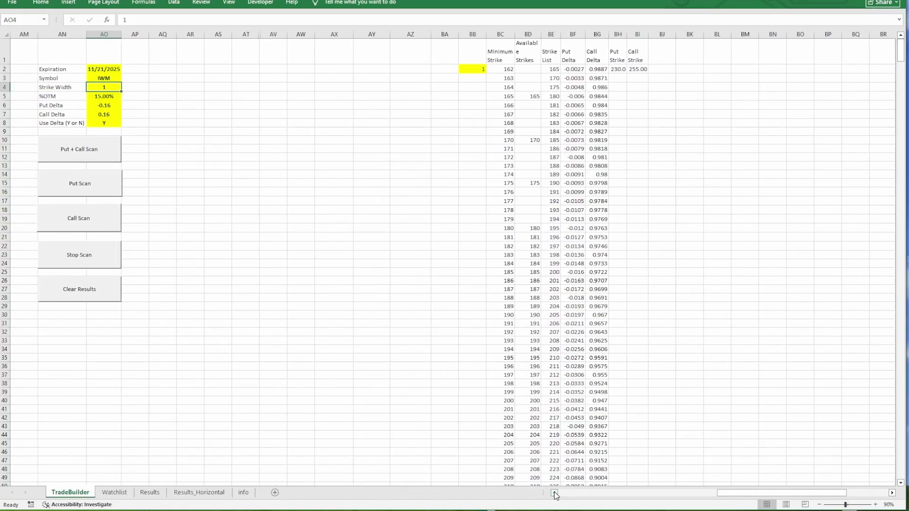
left_click(471, 70)
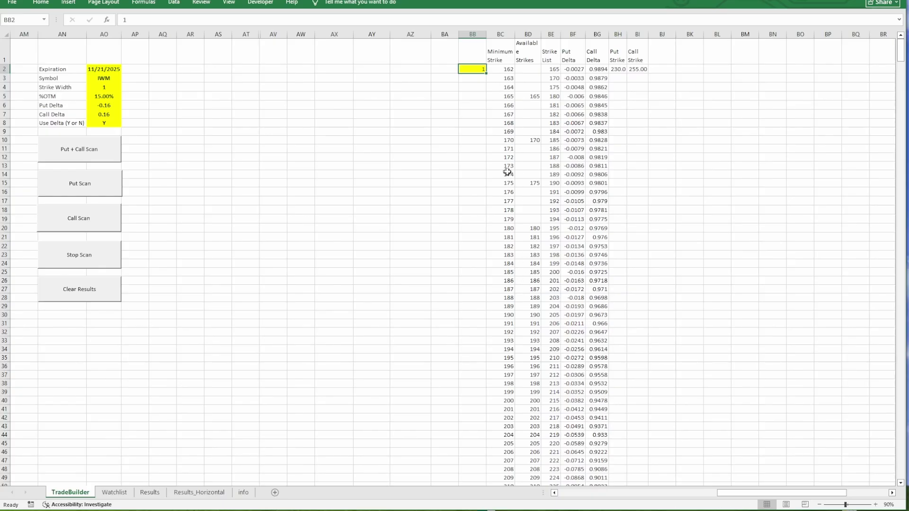
left_click(105, 77)
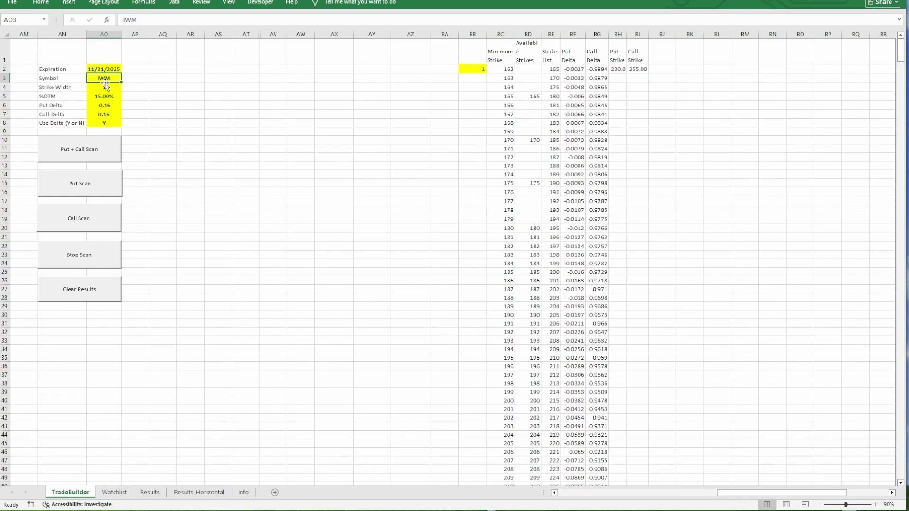
type("SPY")
key("Return")
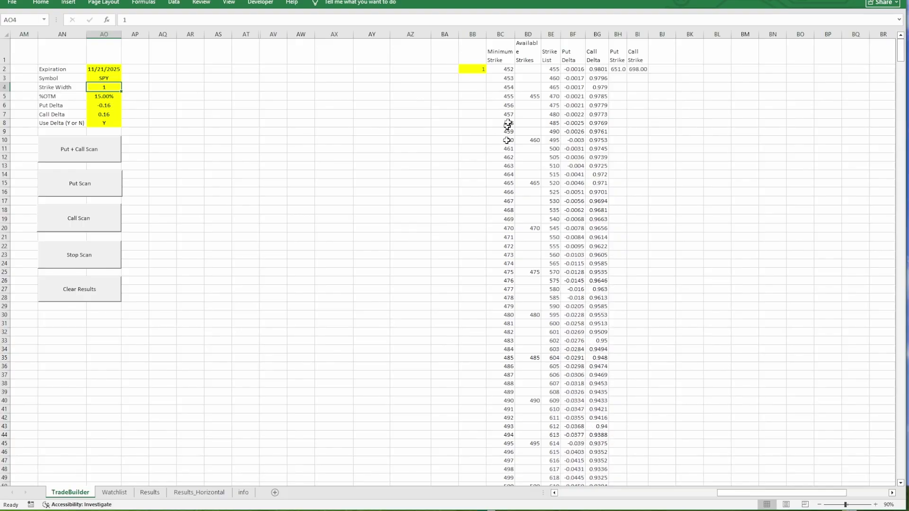
Try strike increments of 5 and 0.5 in BB2, then settle on 1.
left_click(476, 70)
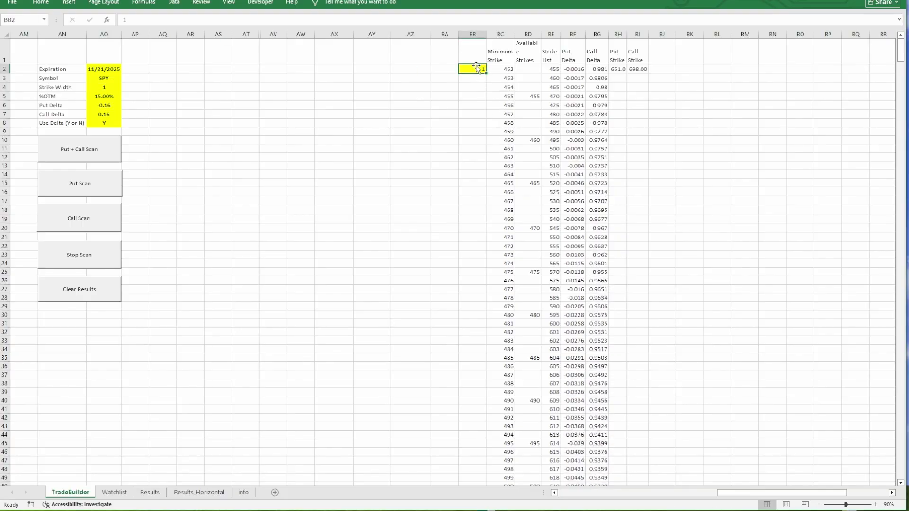
type("5")
key("Return")
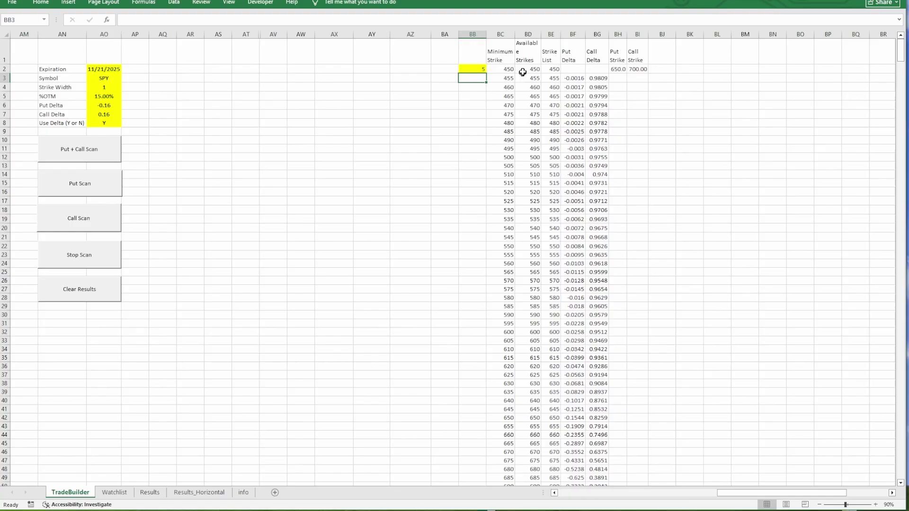
left_click(465, 69)
type("0.5")
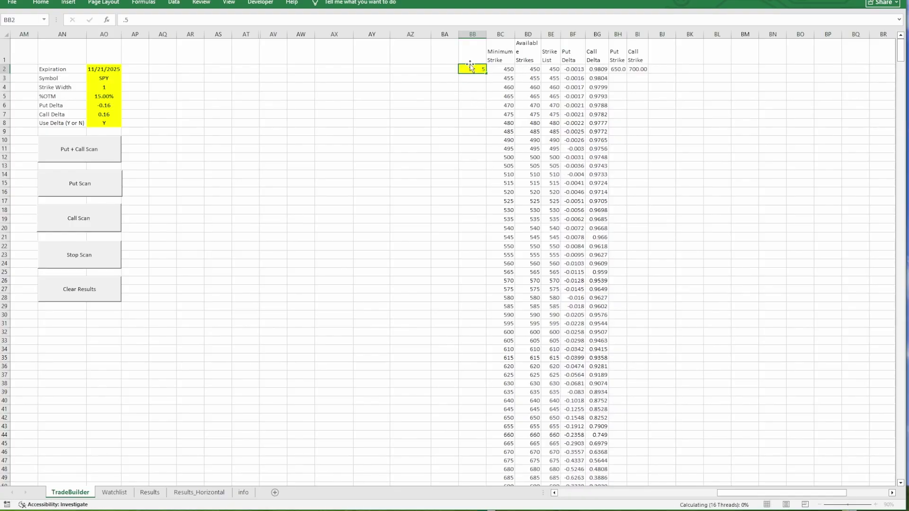
key("Return")
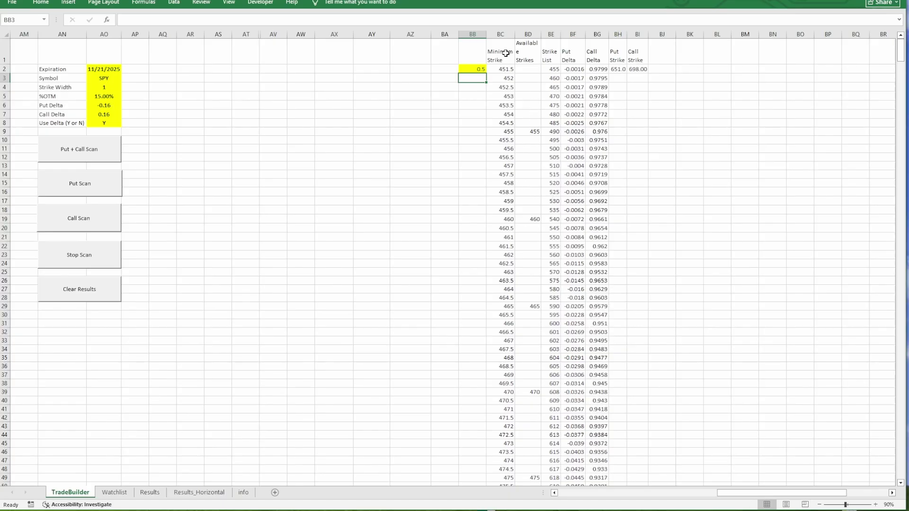
left_click(472, 68)
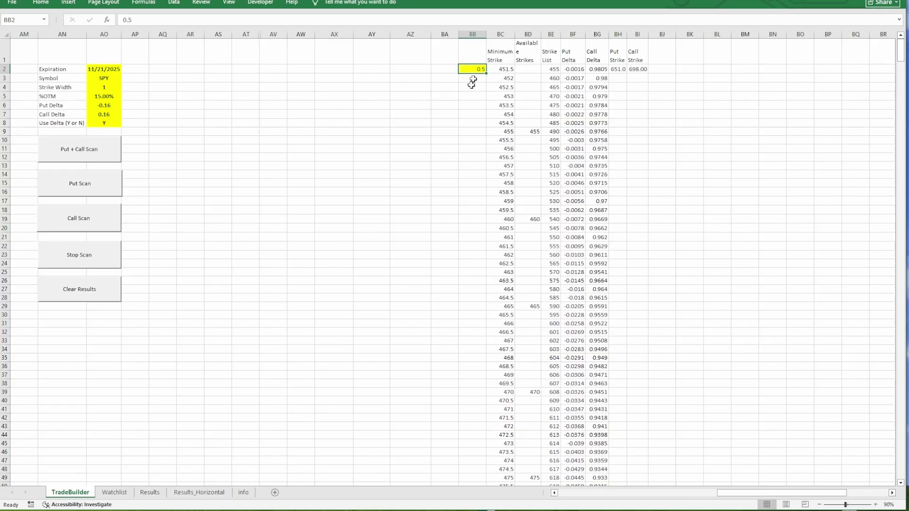
type("1")
key("Return")
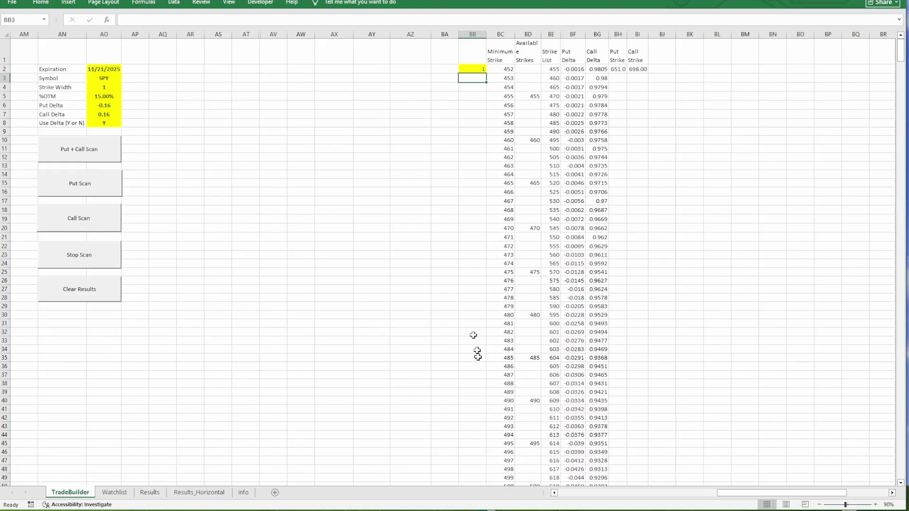
Enter -.30 for Put Delta and .30 for Call Delta in AO6 and AO7.
left_click_drag(752, 493, 690, 487)
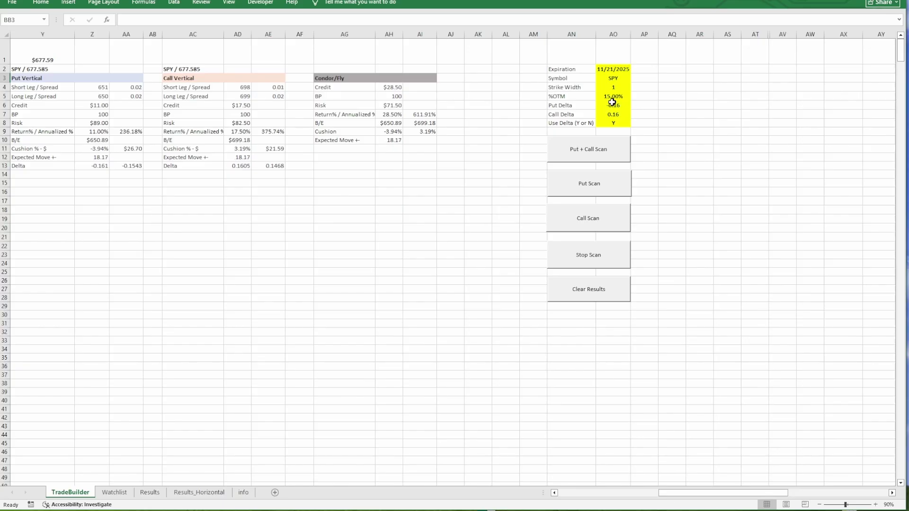
left_click(617, 105)
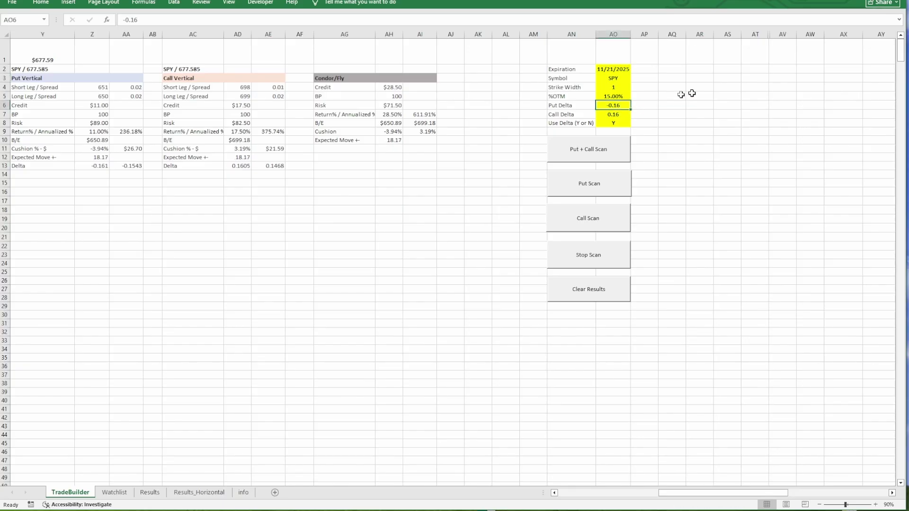
left_click(605, 113)
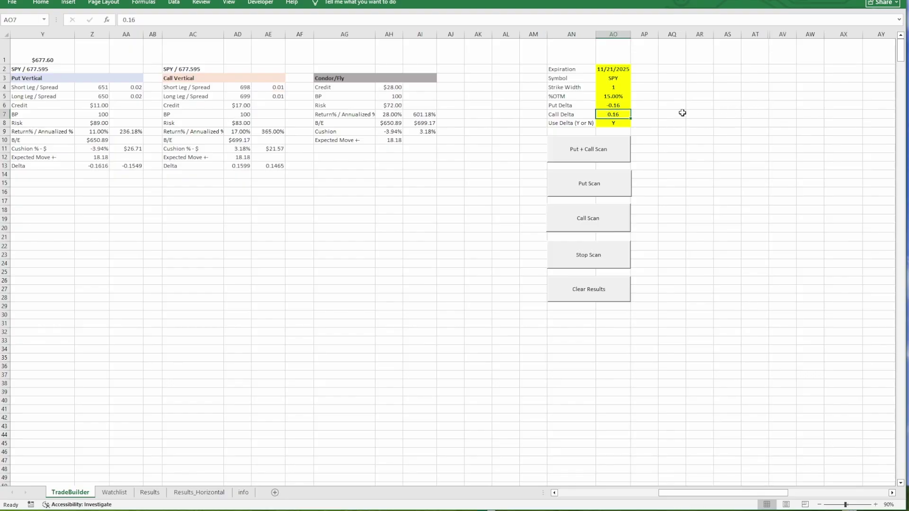
key("Up")
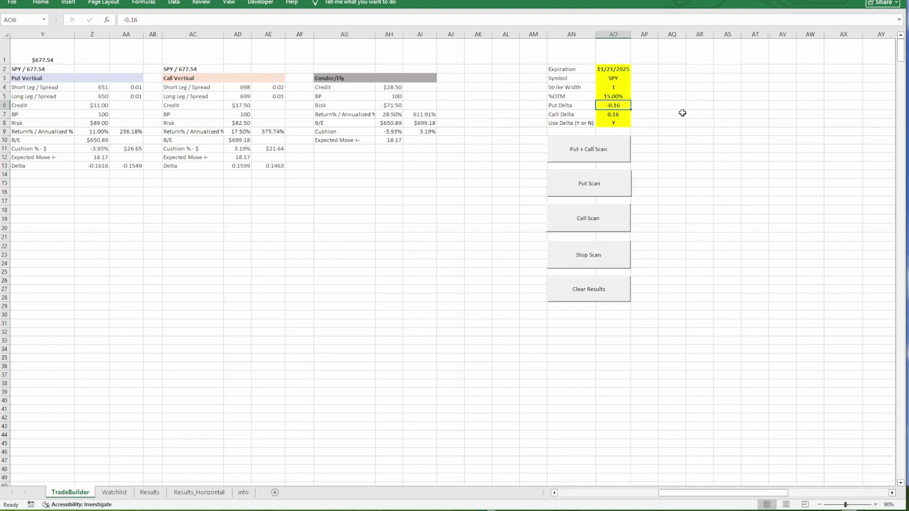
type("-")
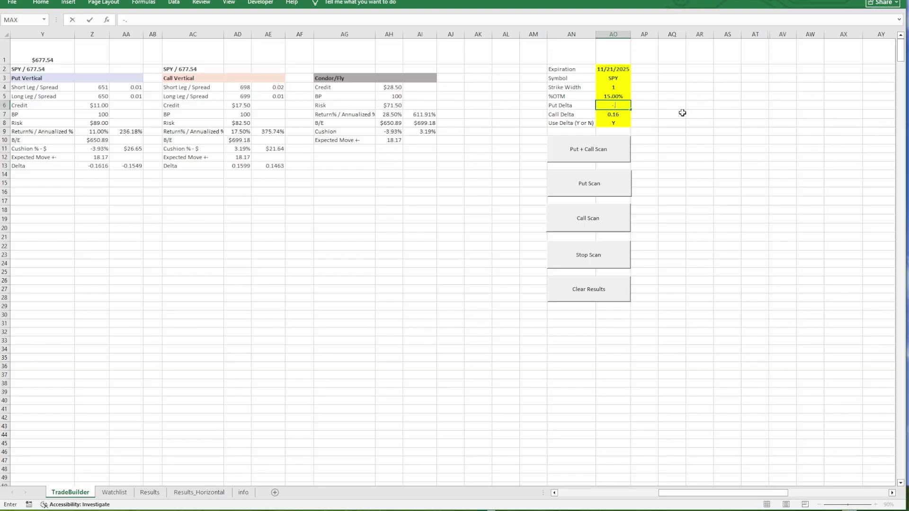
type(".30")
key("Return")
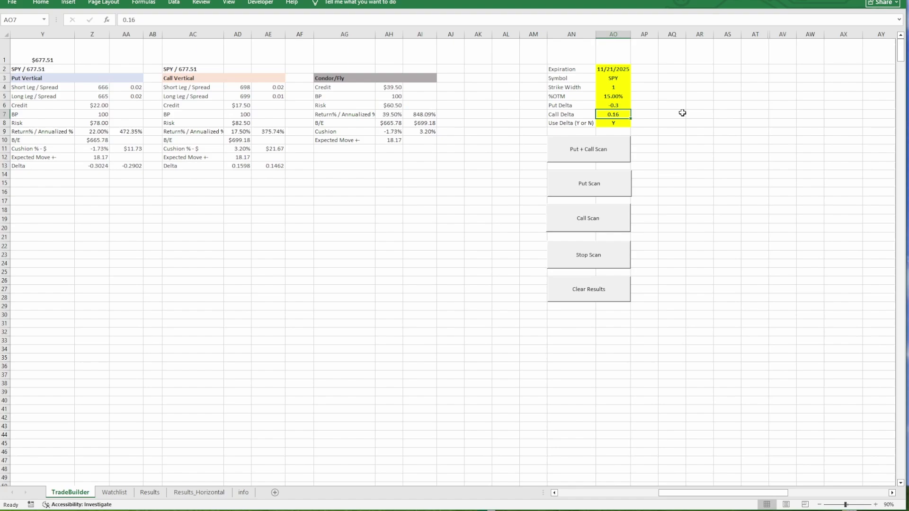
type(".30")
key("Return")
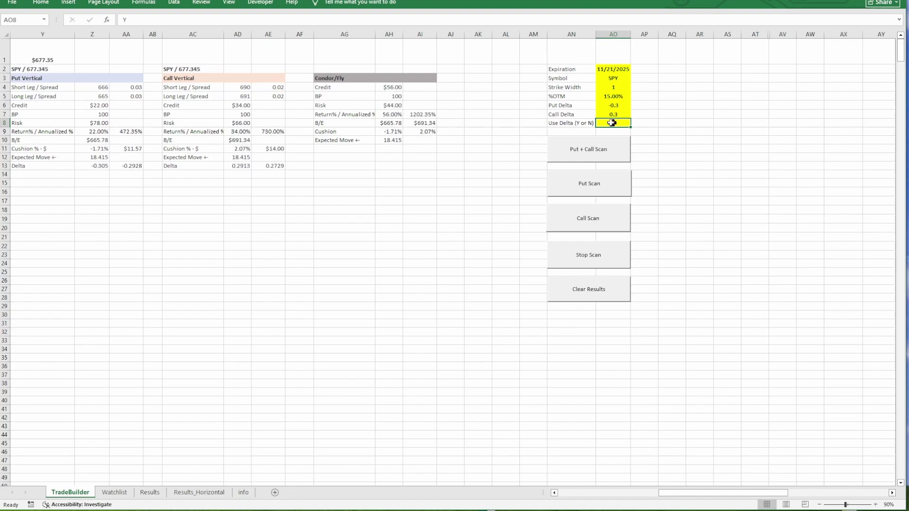
Enter N in Use Delta (AO8), switching SPY verticals to 15% OTM strikes.
type("N")
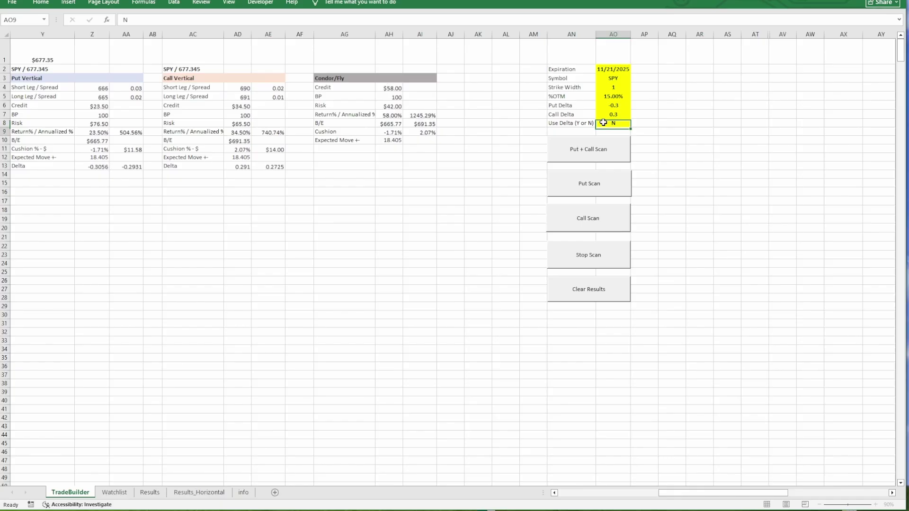
key("Return")
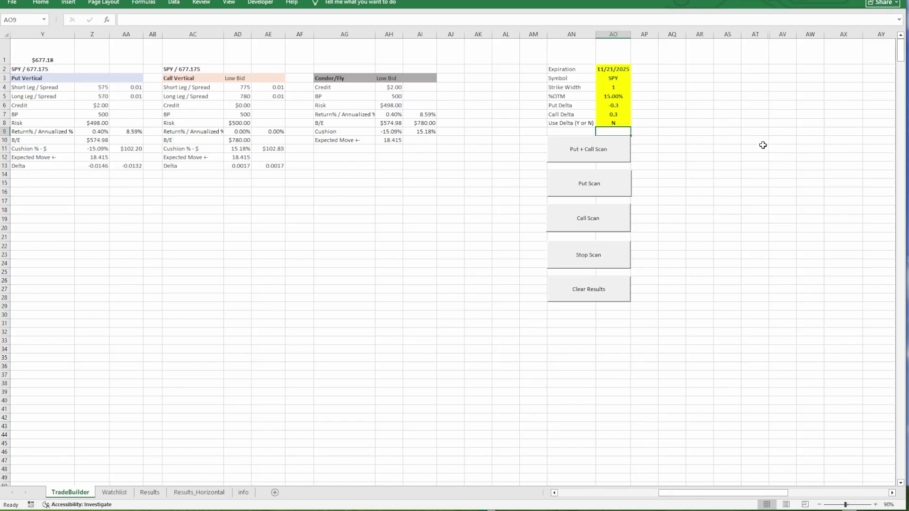
Scroll TradeBuilder left until columns X/Y show the SPY put vertical beside the call vertical.
left_click_drag(757, 493, 802, 490)
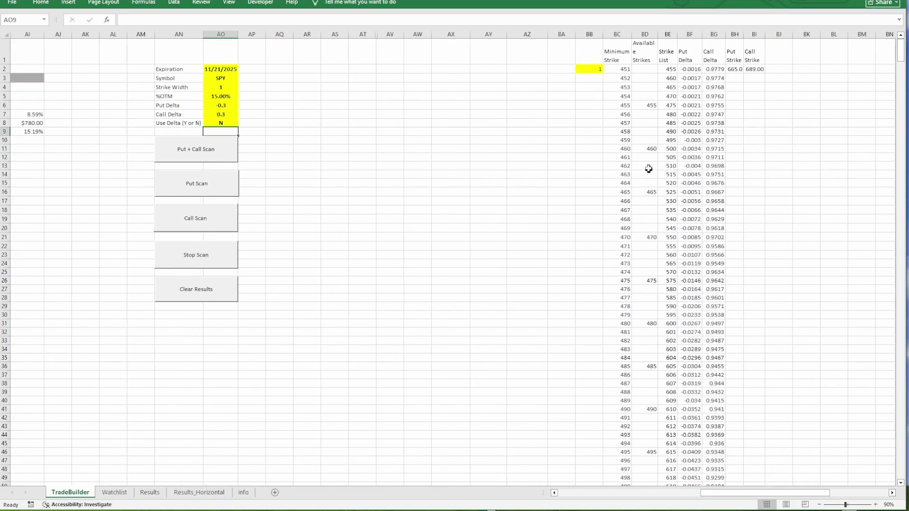
scroll(658, 188, "down", 7)
scroll(659, 188, "down", 20)
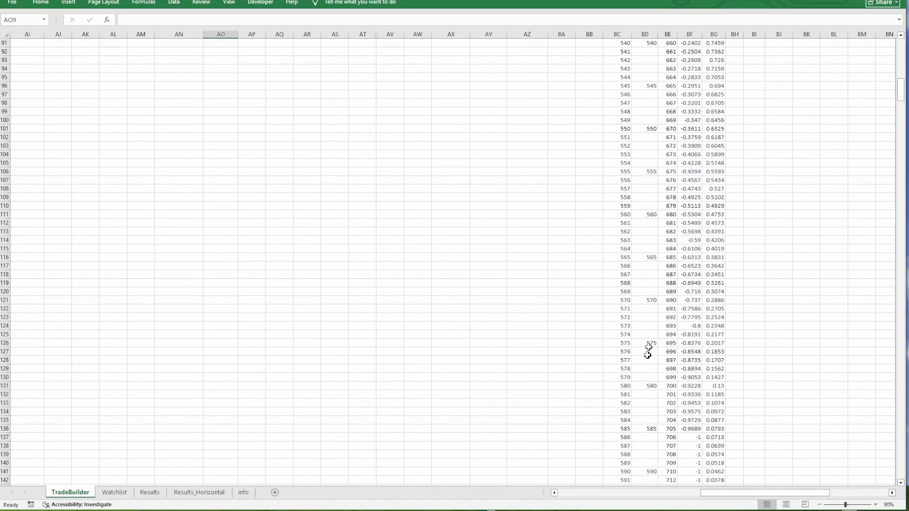
scroll(643, 372, "down", 4)
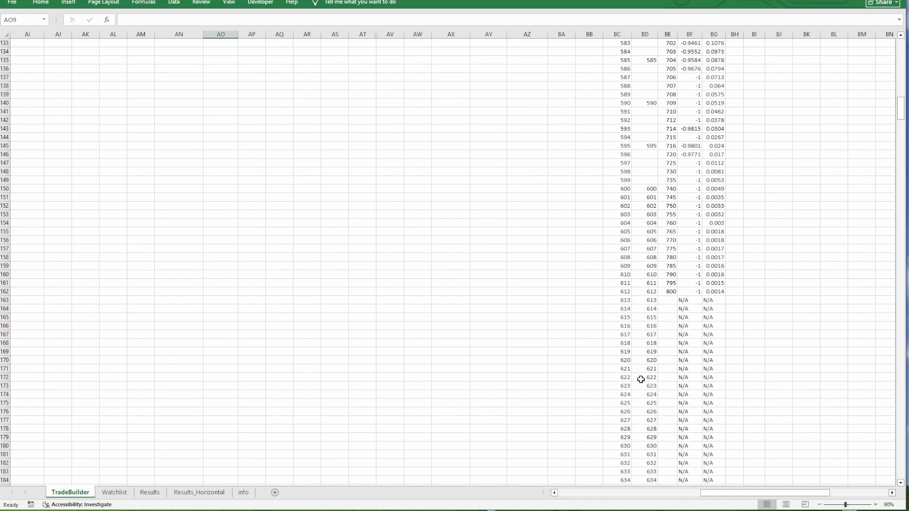
scroll(641, 379, "down", 20)
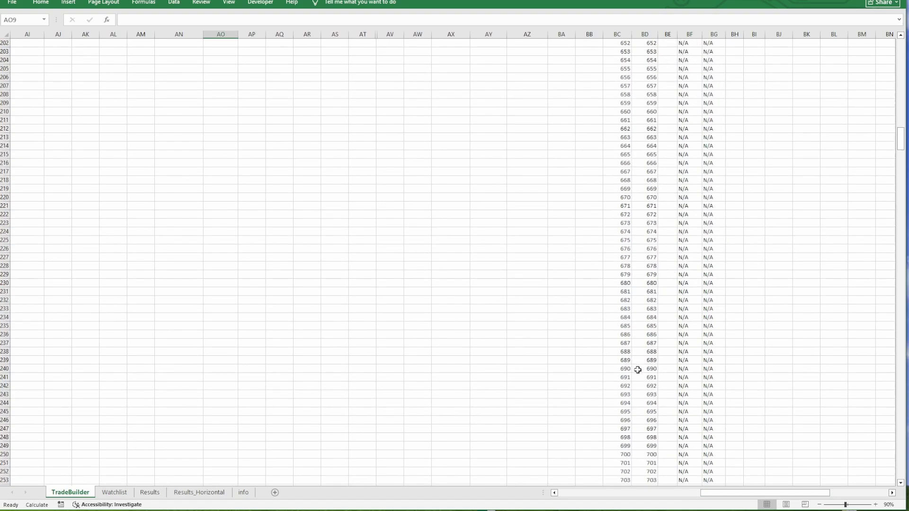
scroll(638, 370, "down", 14)
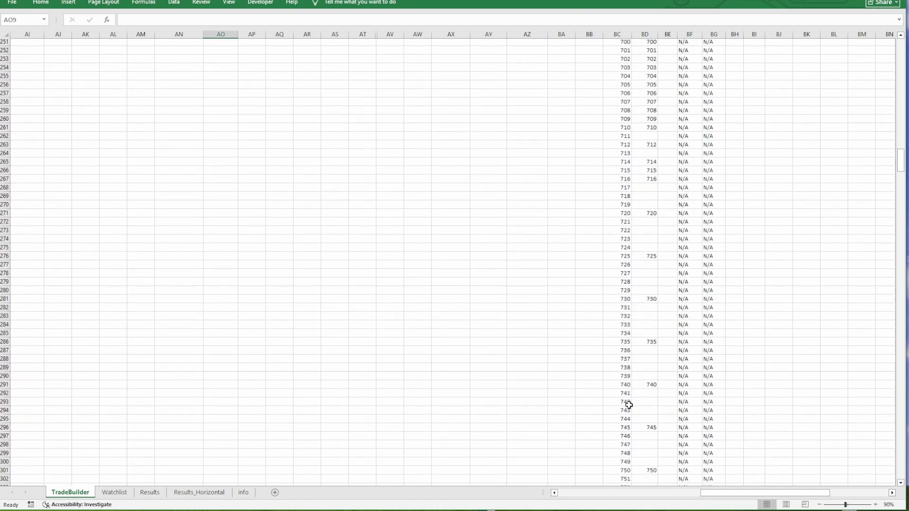
scroll(594, 388, "up", 20)
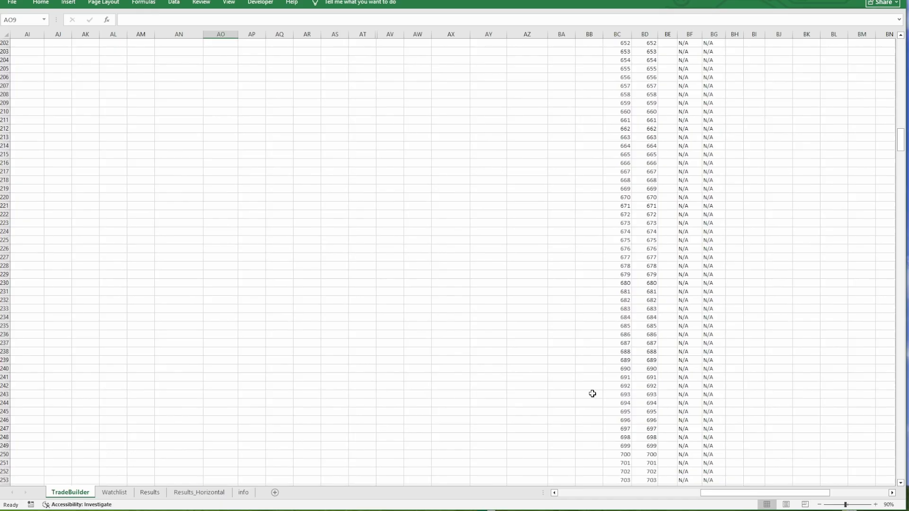
scroll(595, 390, "up", 6)
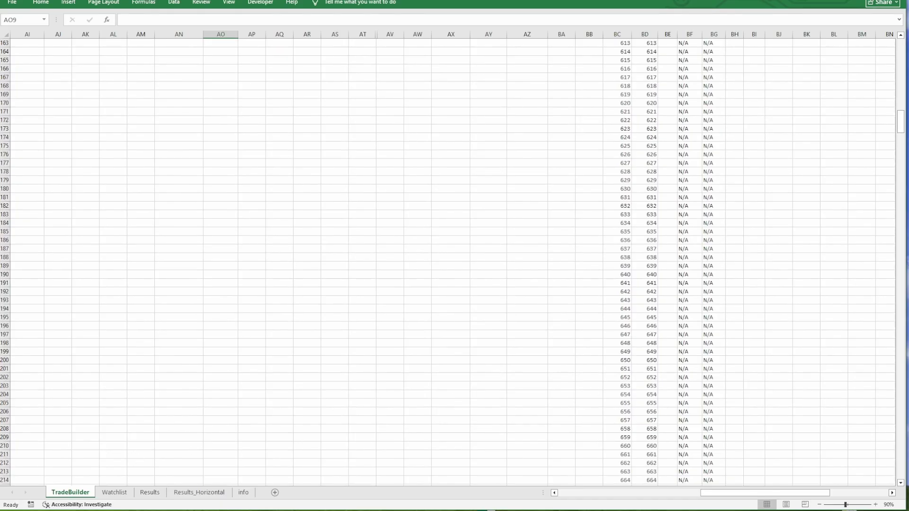
left_click_drag(904, 121, 902, 48)
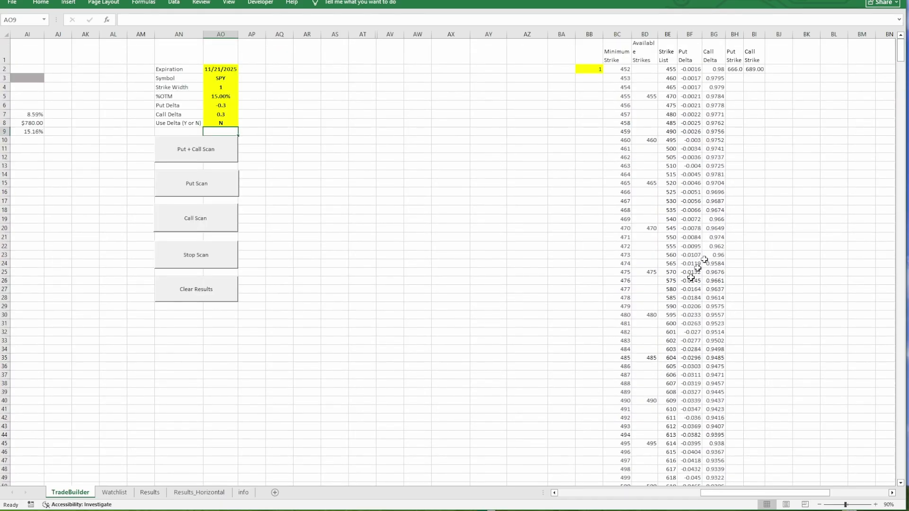
left_click(554, 493)
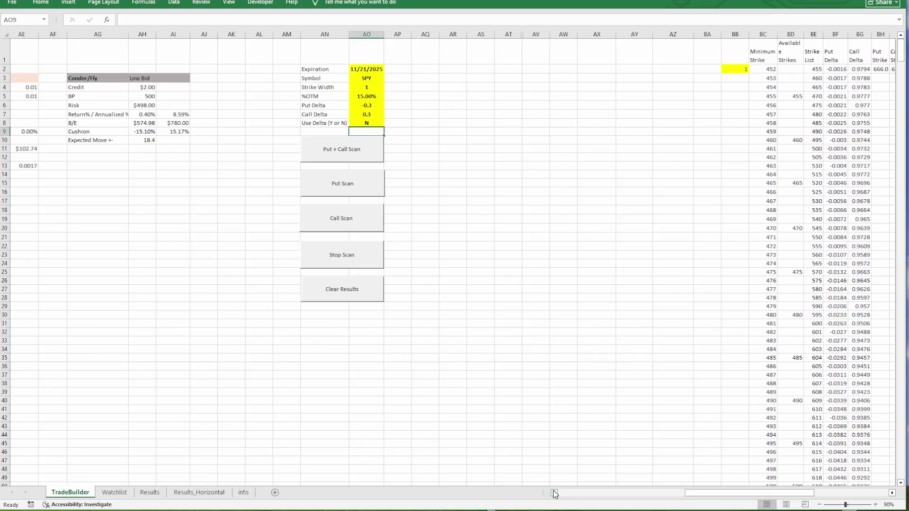
left_click(555, 493)
left_click(556, 492)
left_click(556, 493)
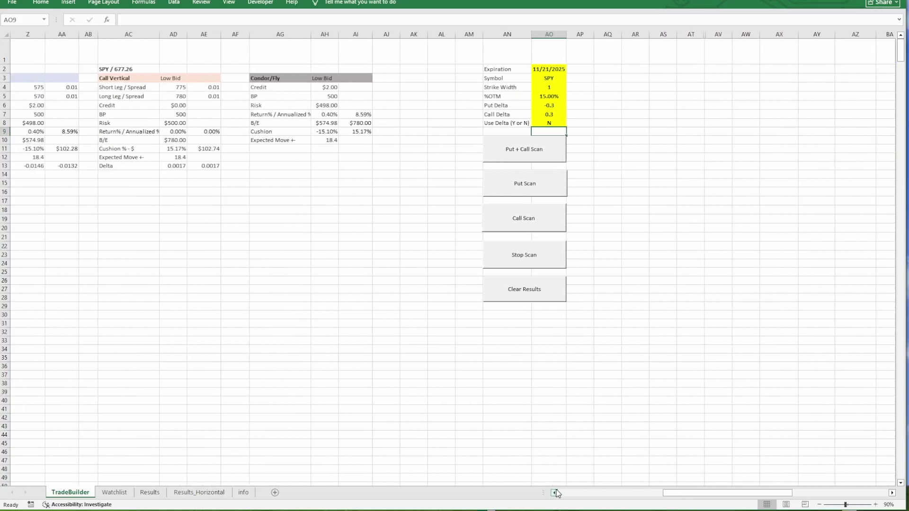
left_click(555, 493)
left_click(555, 492)
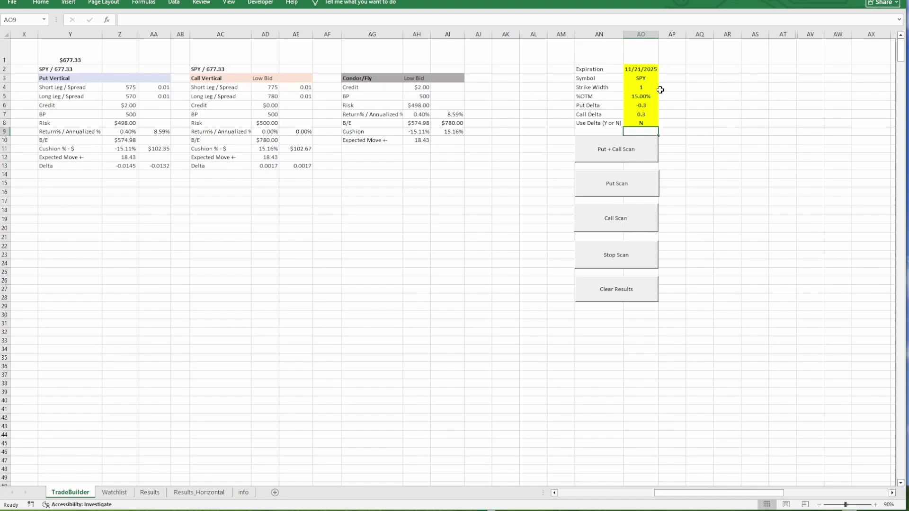
Set Use Delta in AO8 to Y, restoring SPY 666/665 put and 690/691 call verticals.
left_click(638, 86)
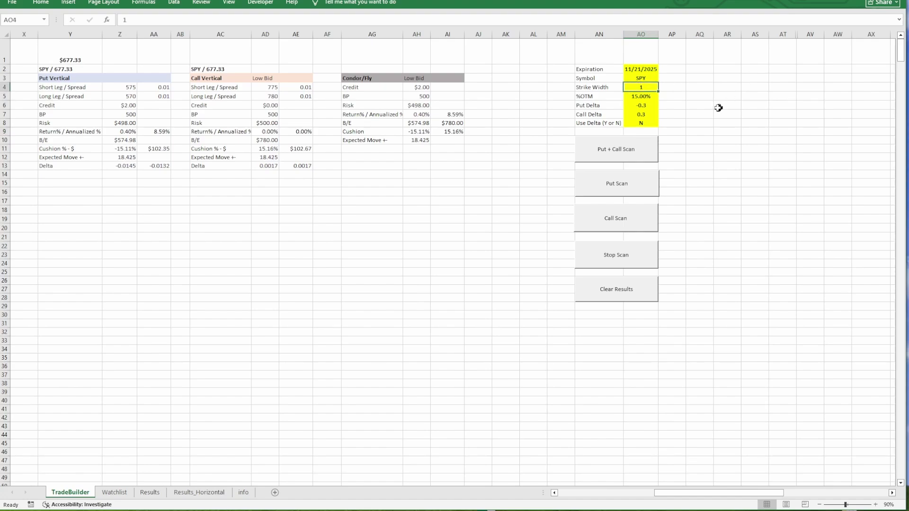
left_click(644, 122)
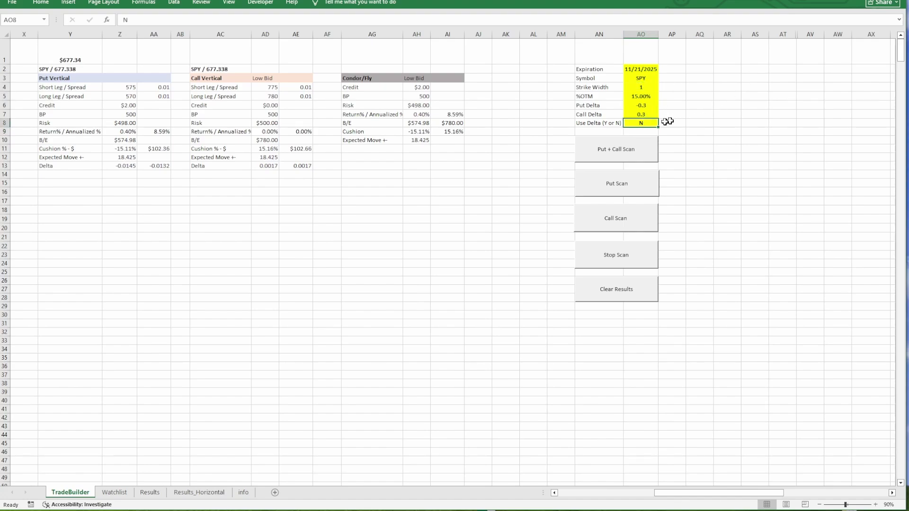
type("Y")
key("Return")
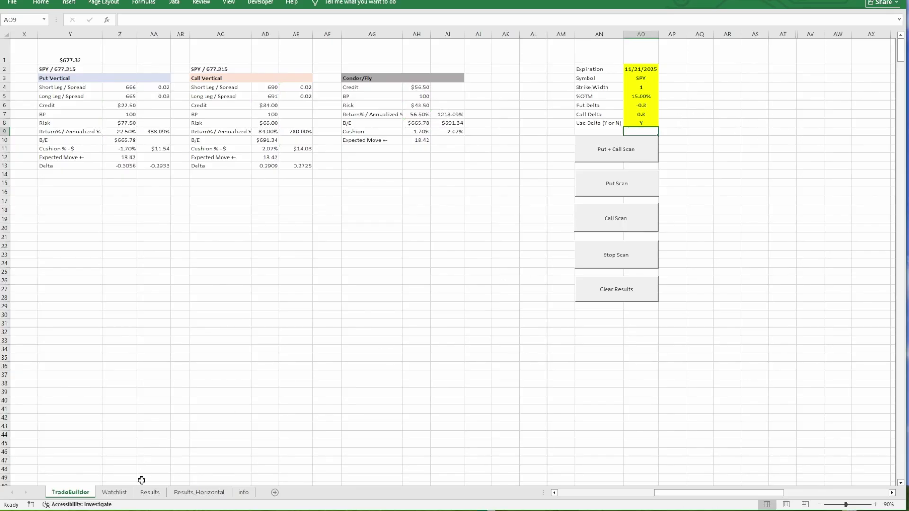
left_click(114, 492)
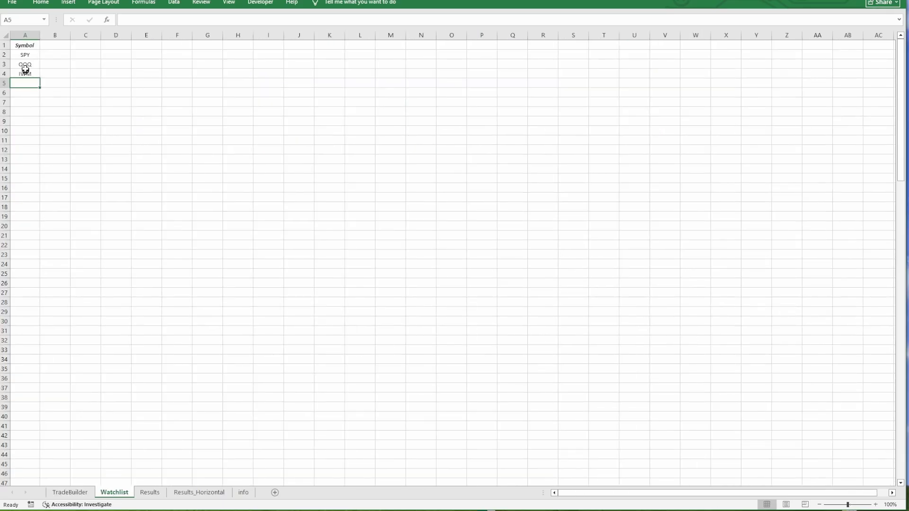
left_click(71, 493)
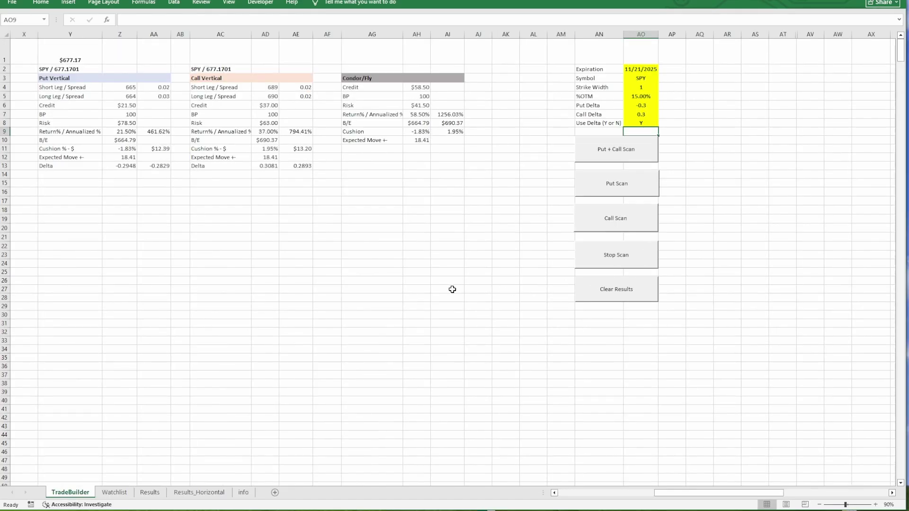
left_click(114, 492)
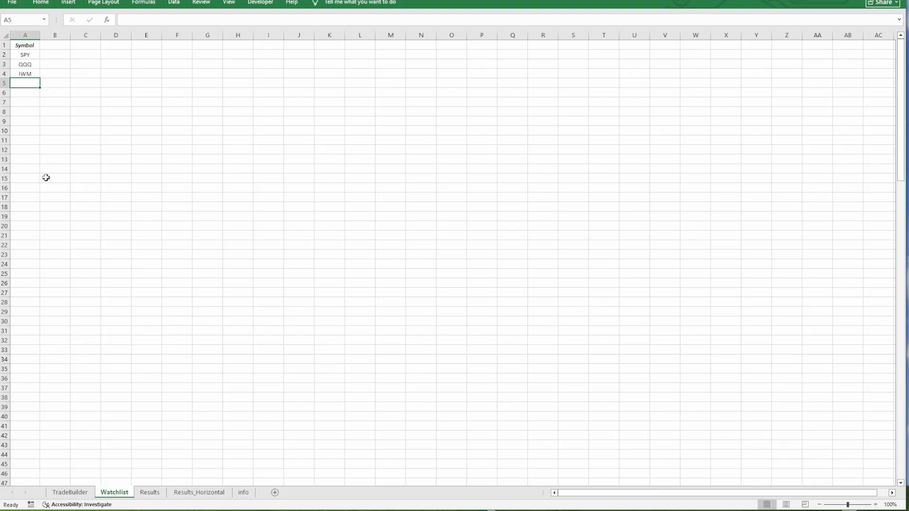
left_click(70, 492)
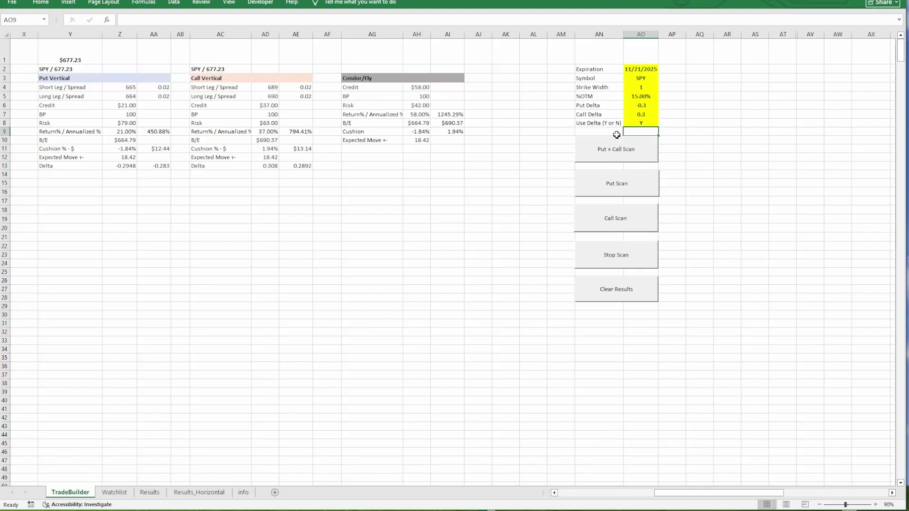
Clear both Results and Results_Horizontal sheets, confirming the wipe.
left_click(593, 297)
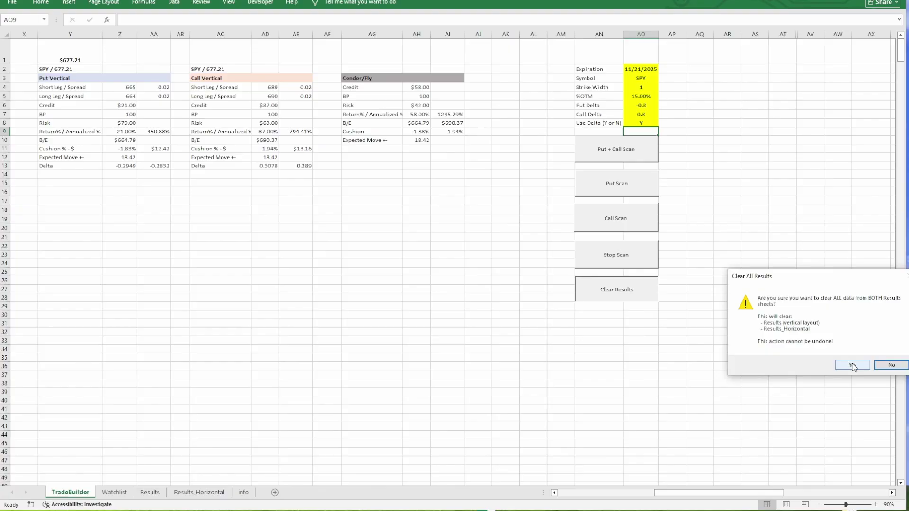
left_click(852, 365)
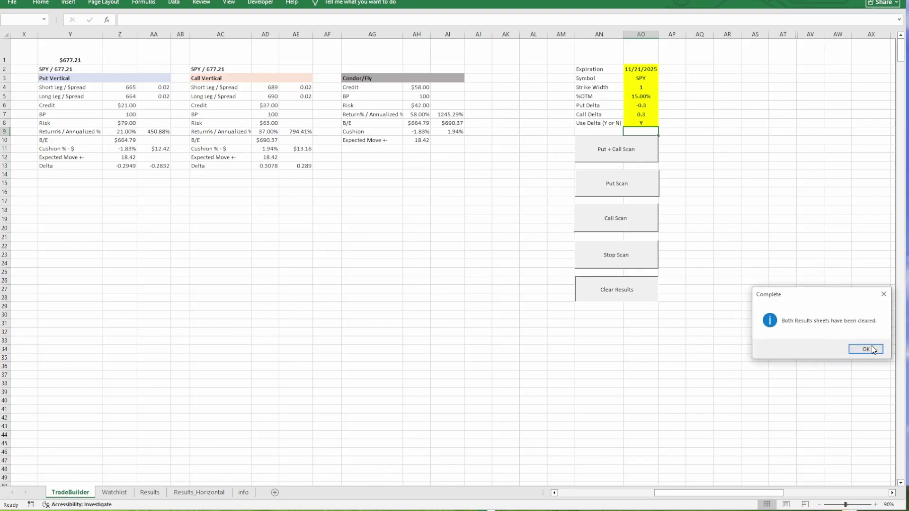
left_click(862, 349)
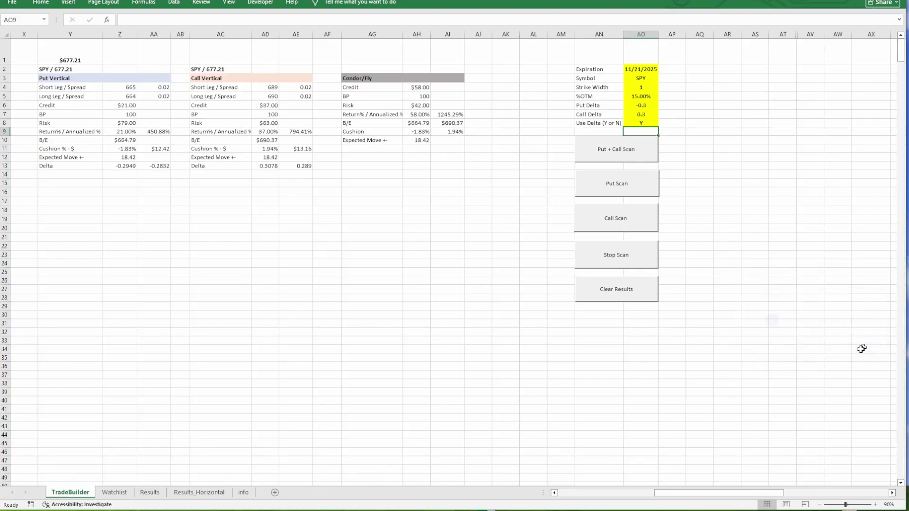
Run a Put + Call Scan over SPY, QQQ and IWM and acknowledge completion.
left_click(616, 149)
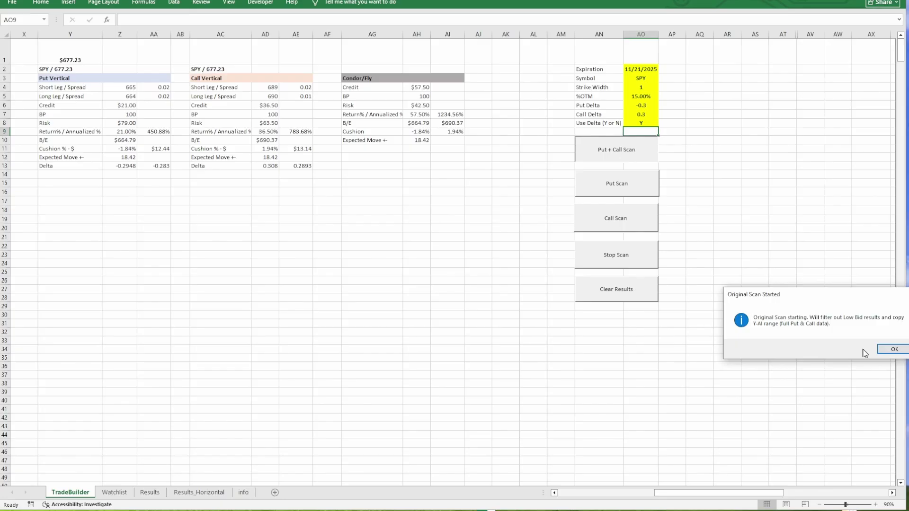
left_click(890, 350)
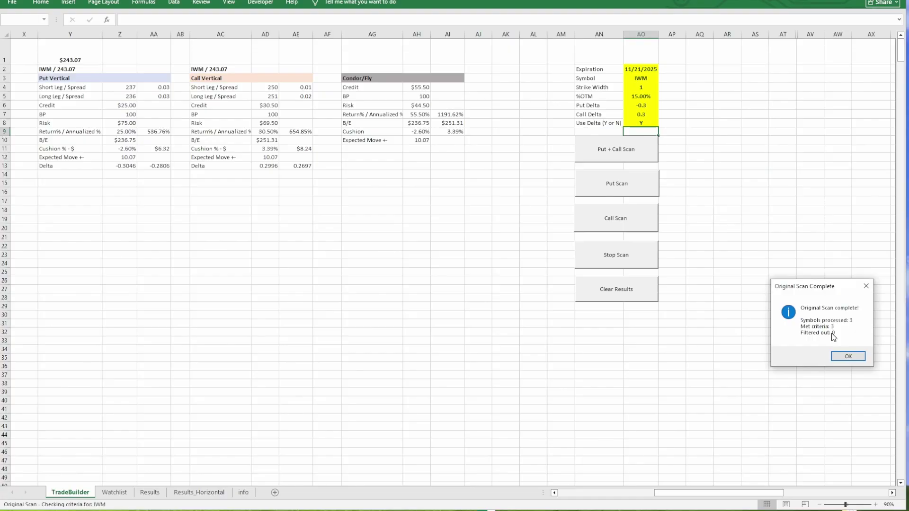
left_click(848, 360)
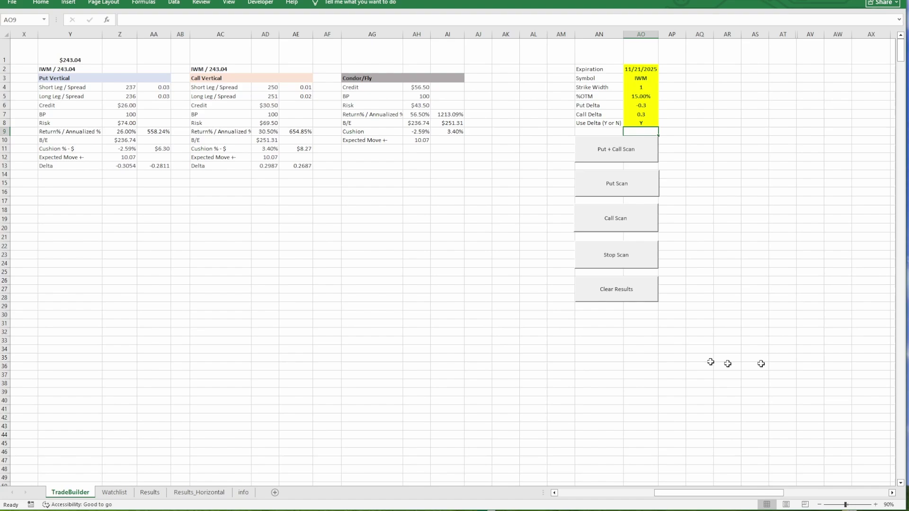
Review the SPY, QQQ and IWM blocks on Results, then view the six-row Results_Horizontal table.
left_click(147, 493)
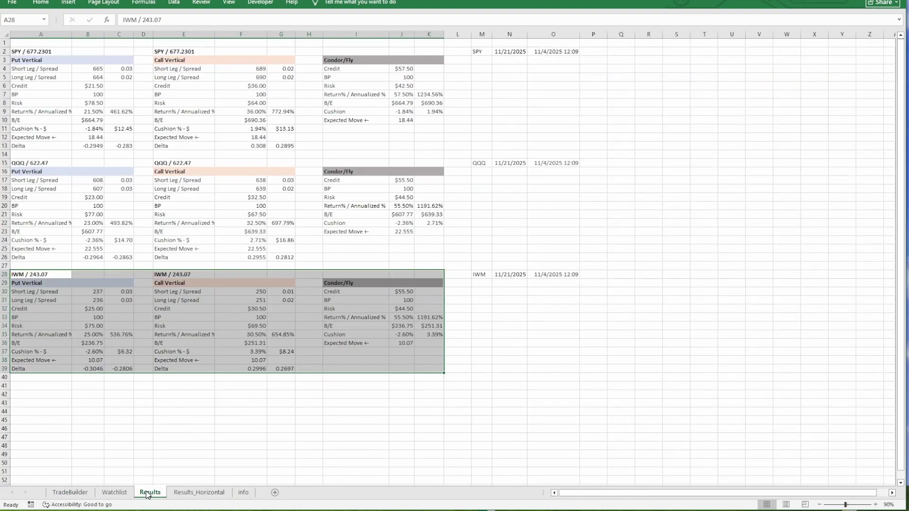
left_click(696, 170)
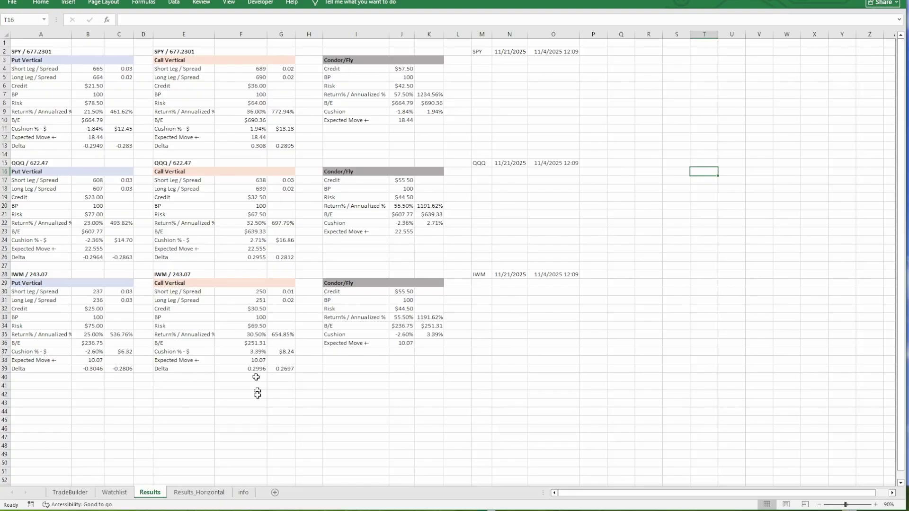
left_click(199, 493)
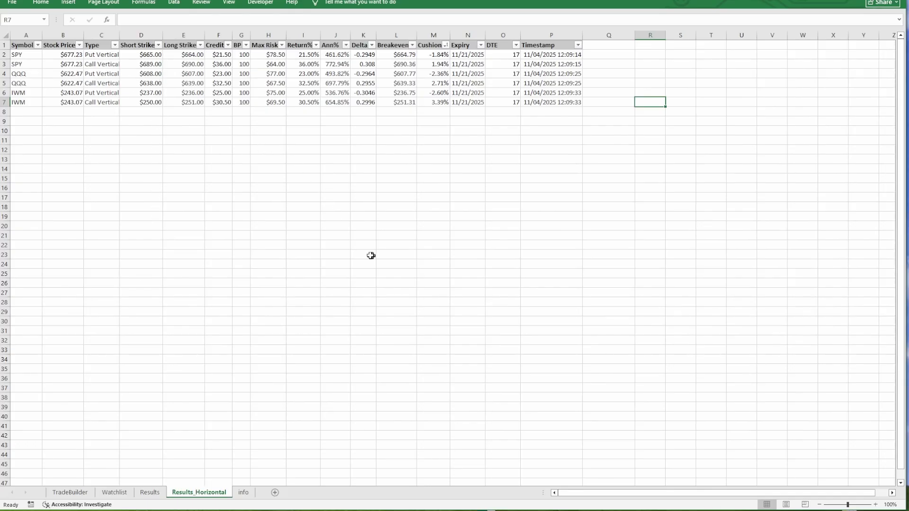
Compare the Results and Results_Horizontal layouts, then return to TradeBuilder showing RGTI at 37.73.
left_click(149, 493)
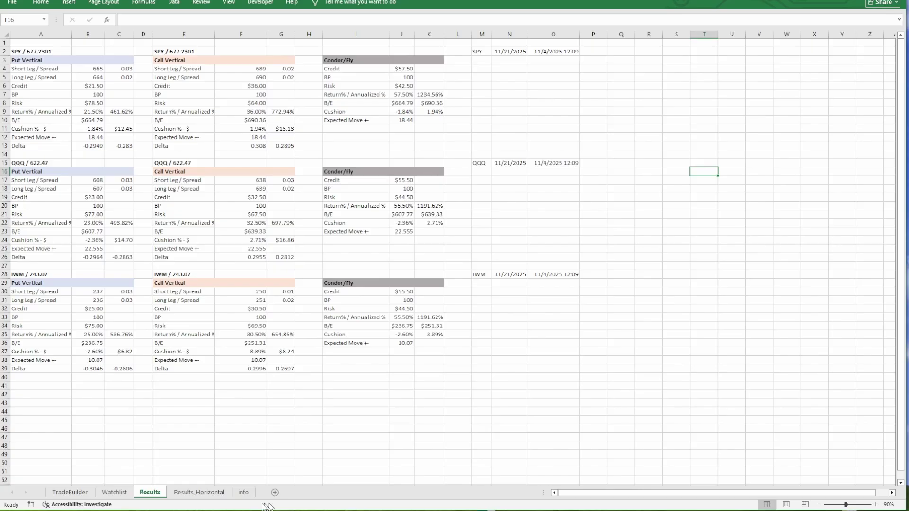
left_click(199, 493)
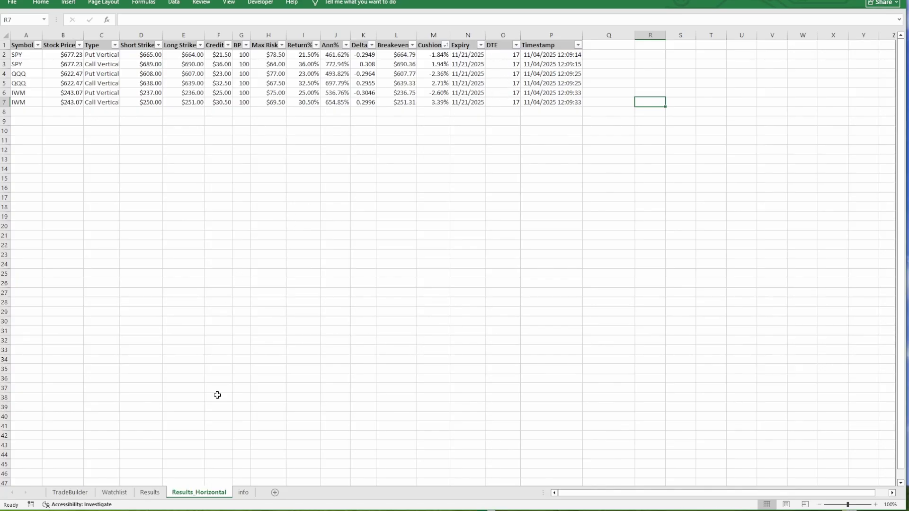
left_click(151, 493)
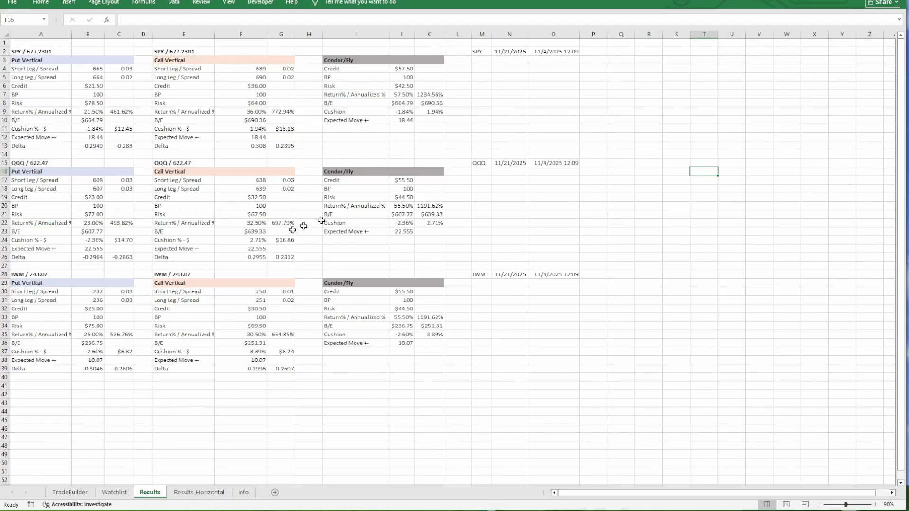
scroll(358, 164, "down", 1)
scroll(358, 164, "up", 1)
left_click(70, 493)
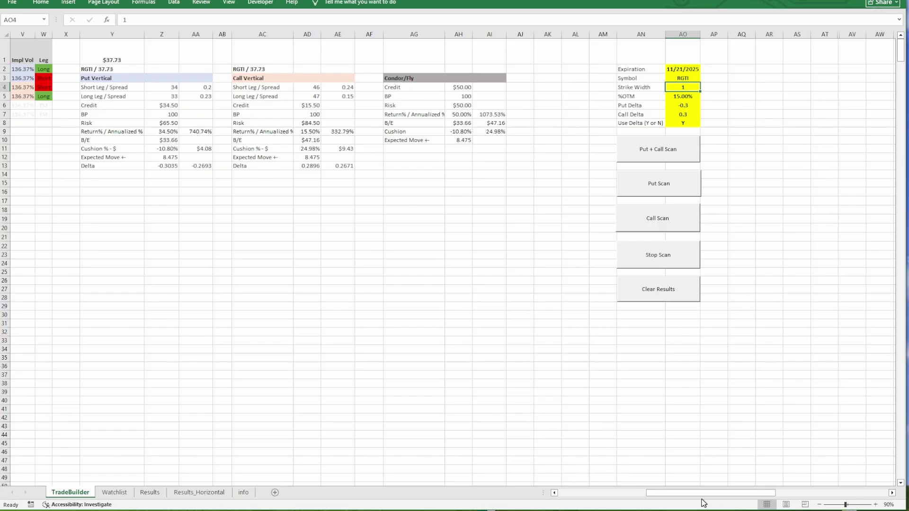
left_click_drag(702, 497, 710, 499)
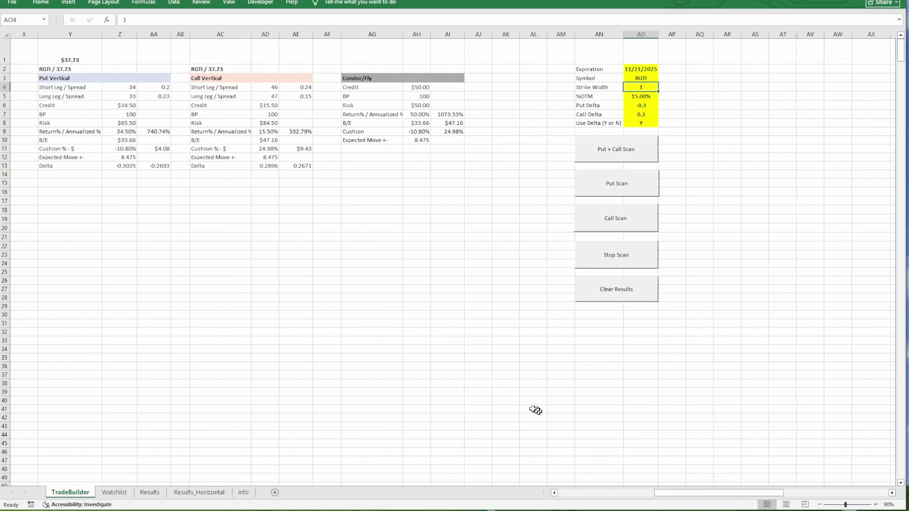